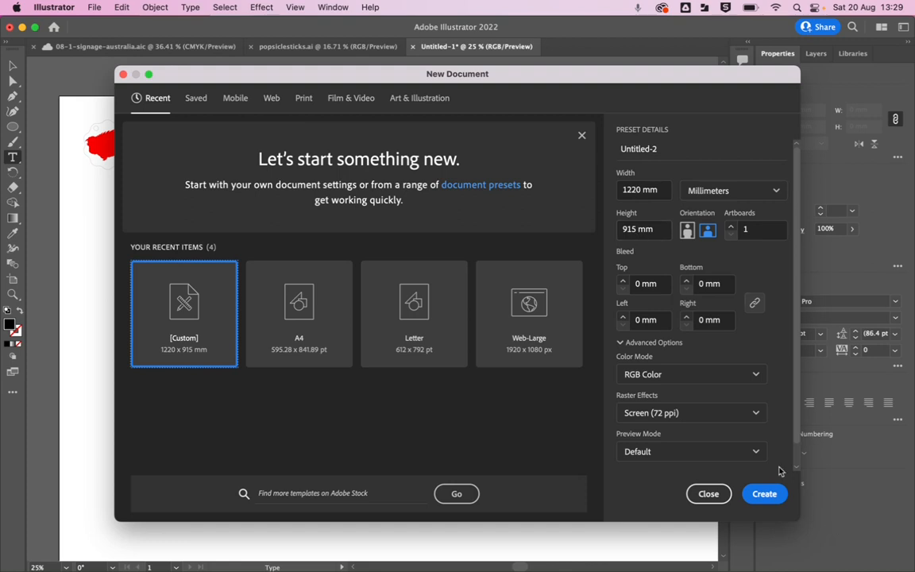
Create a new 1220 × 915 mm landscape document with one artboard and RGB Color mode.
click(762, 493)
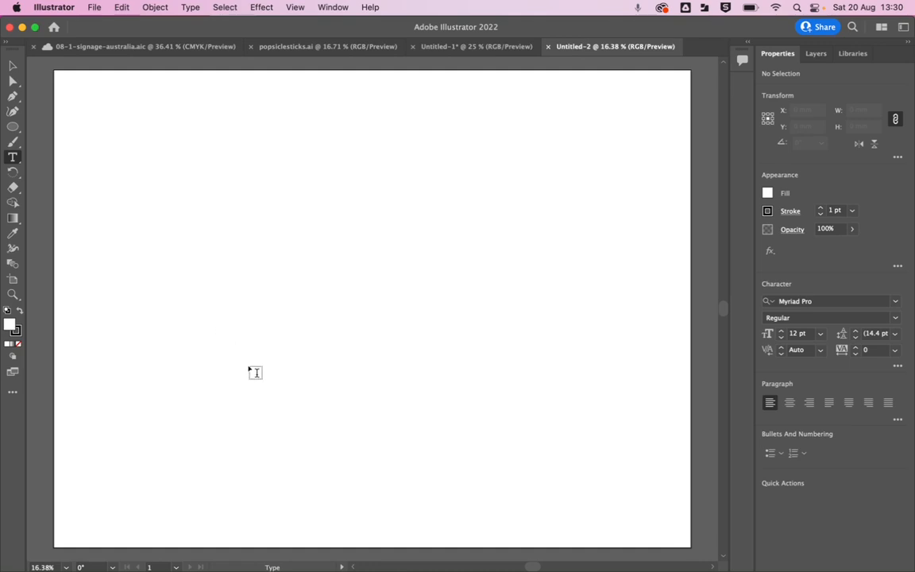
click(467, 47)
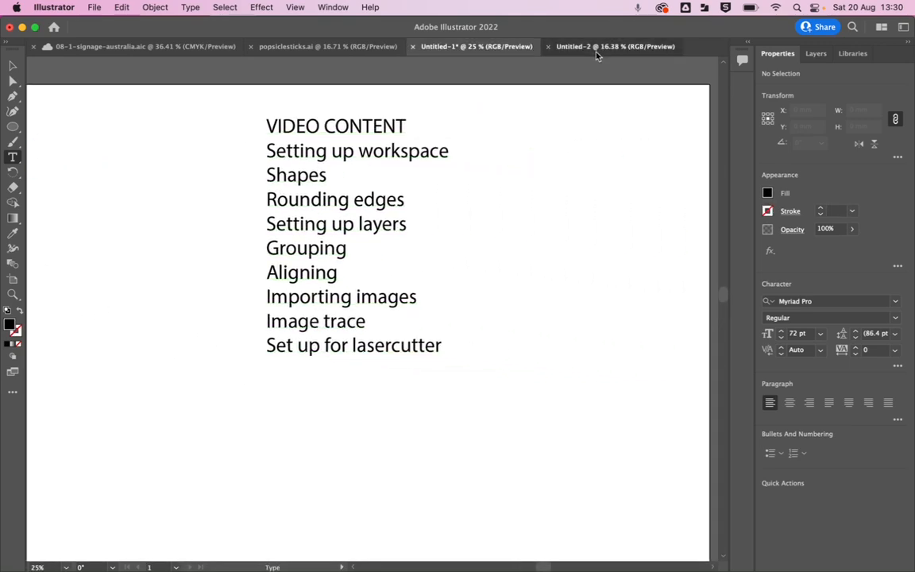
click(540, 47)
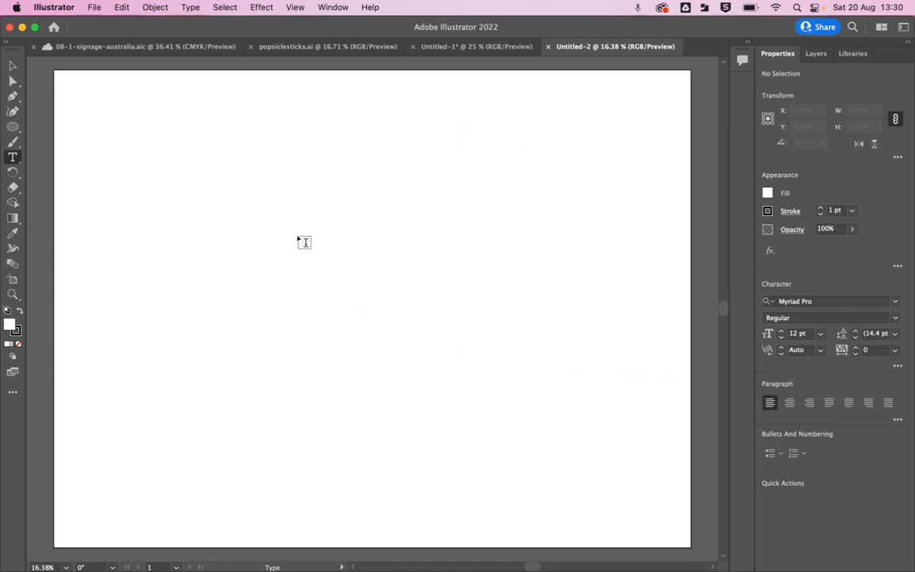
click(321, 200)
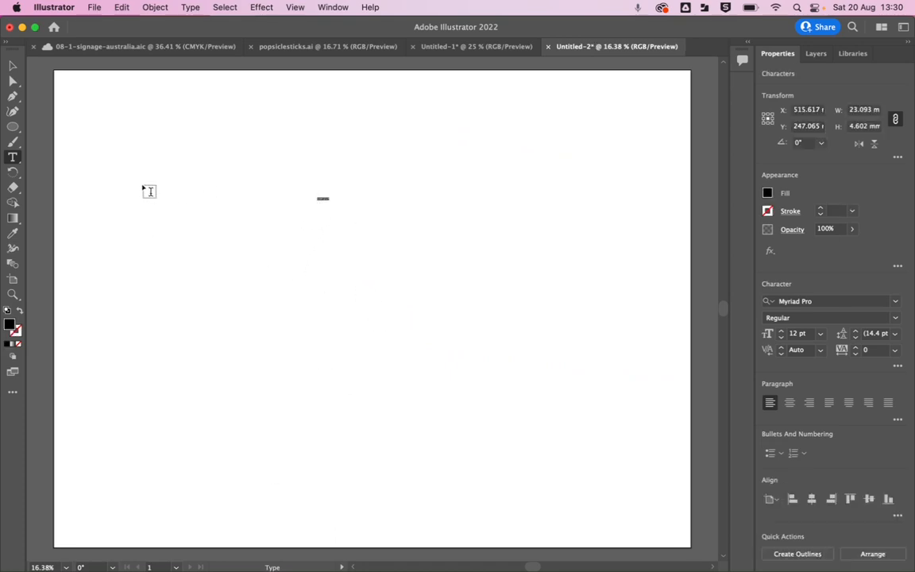
key(Escape)
key(super+z)
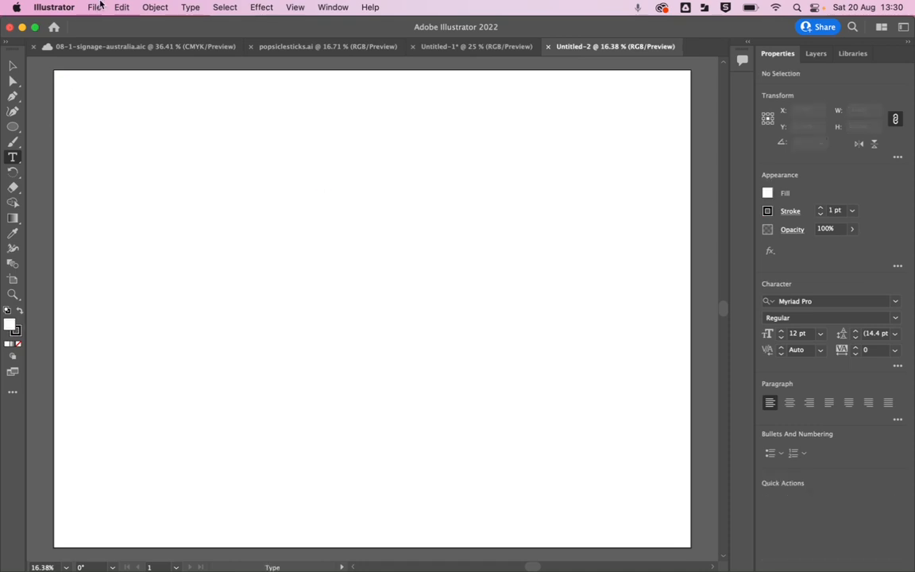
Examine the General preferences and close them with the settings as they are.
click(65, 7)
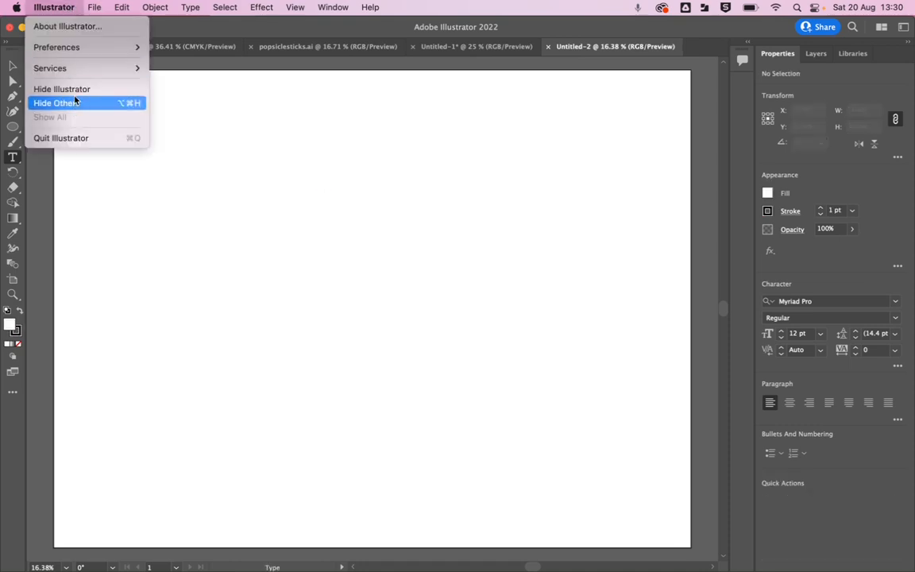
mouse_move(81, 74)
mouse_move(80, 46)
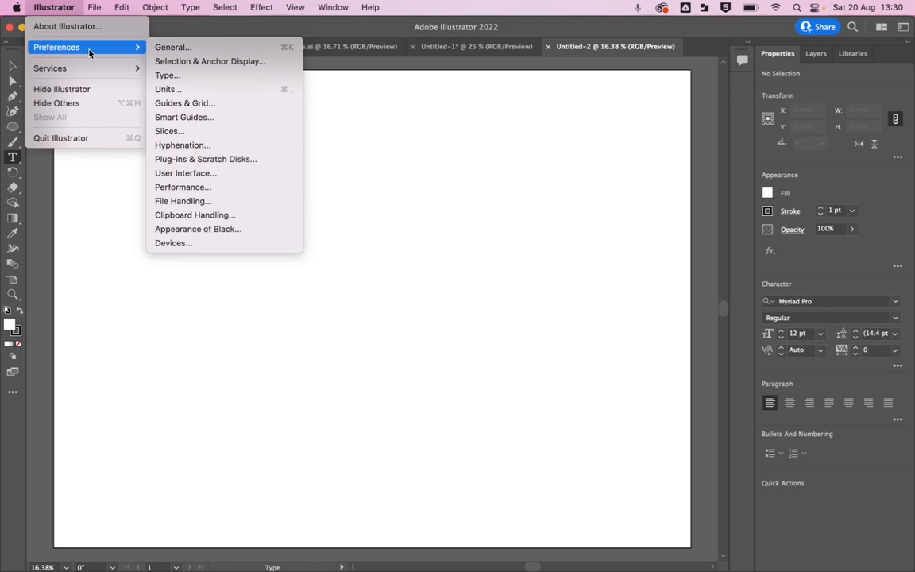
click(178, 46)
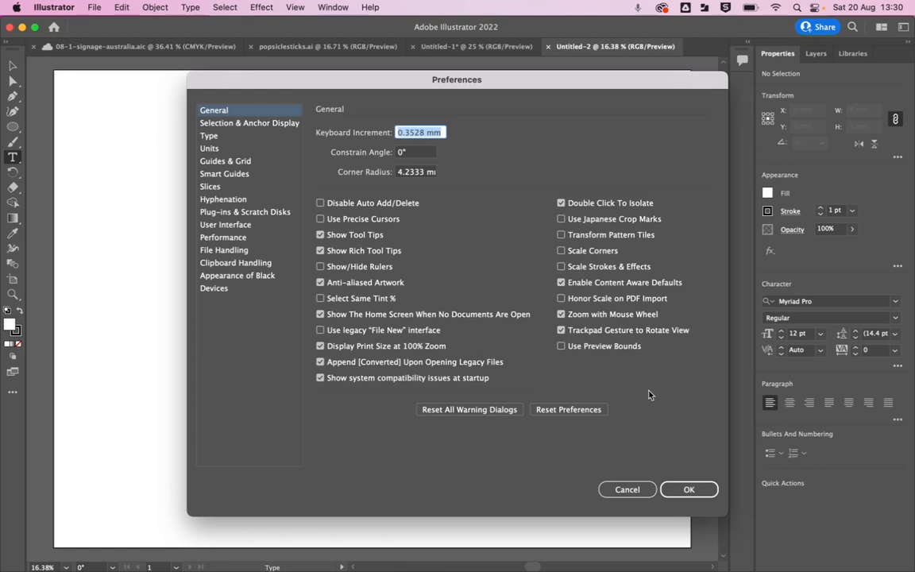
click(691, 488)
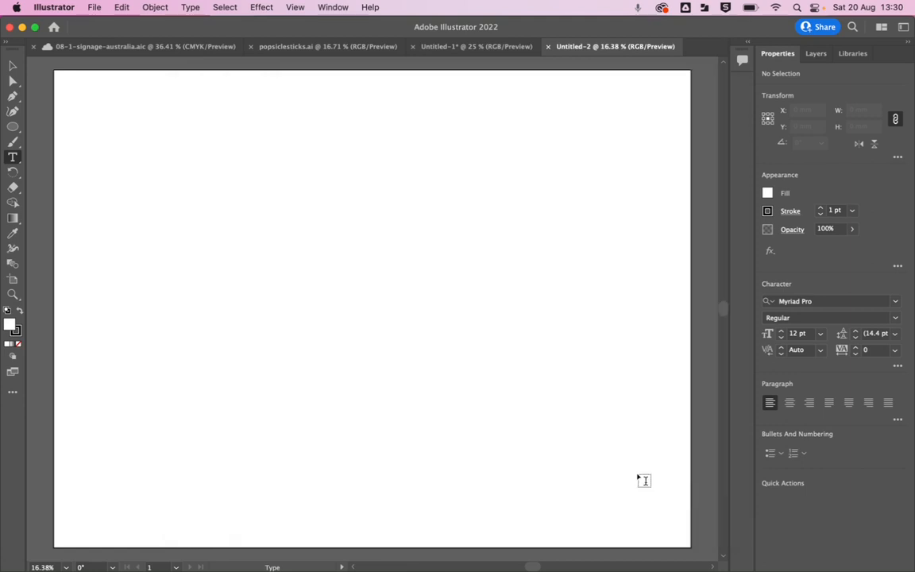
Draw two freehand stars in the artboard's upper-left area, about 112 mm and about 517 mm wide.
click(15, 127)
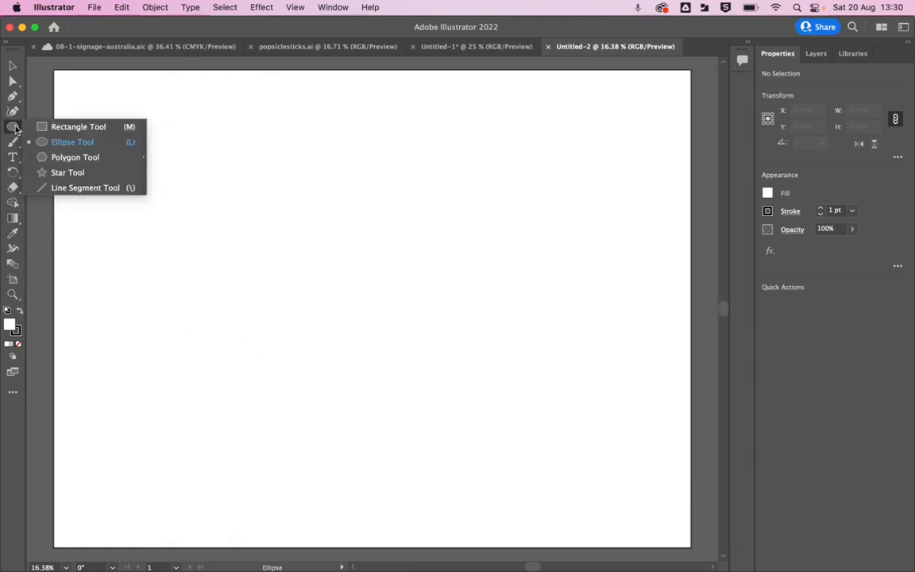
click(69, 172)
mouse_move(165, 119)
mouse_down()
mouse_move(292, 249)
mouse_move(139, 176)
mouse_move(145, 147)
mouse_move(164, 148)
mouse_up()
drag(285, 198, 398, 273)
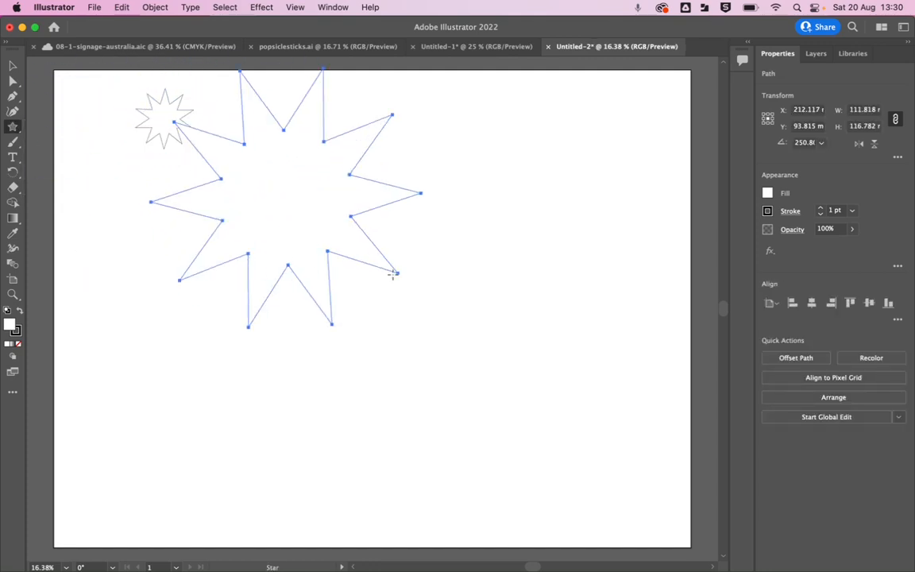
Create a 10-point star with Radius 1 of 100 mm and Radius 2 of 80 mm, overlapping the large freehand star.
click(223, 178)
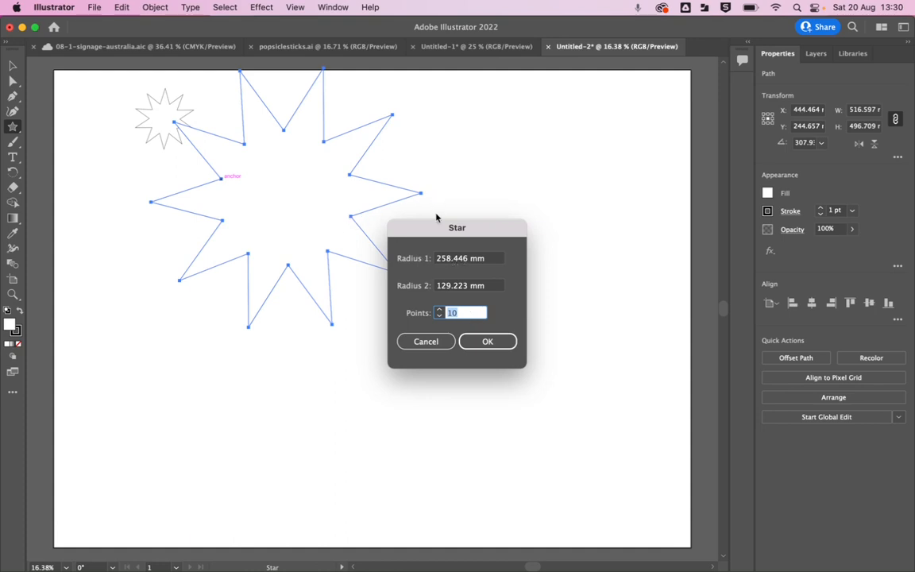
double_click(451, 287)
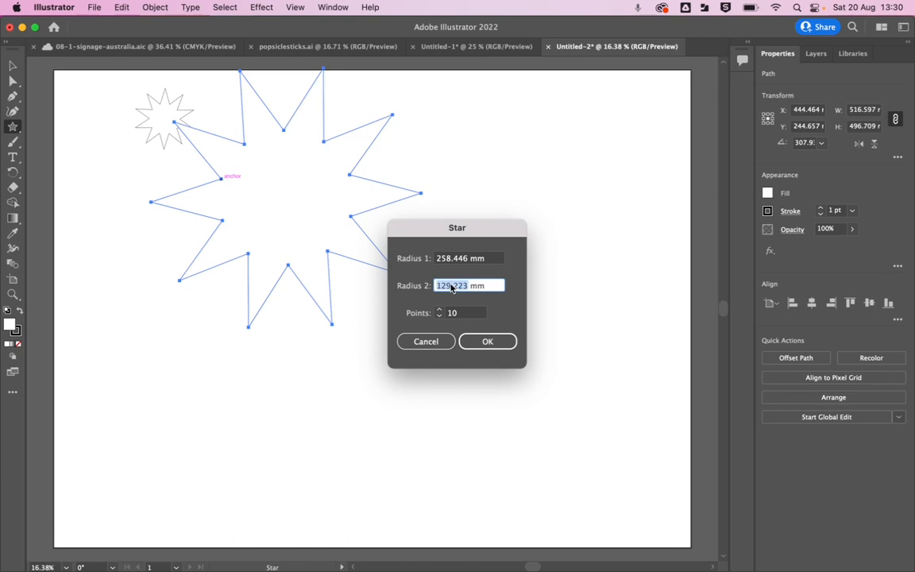
text(80)
scroll(451, 287, down, 1)
double_click(442, 263)
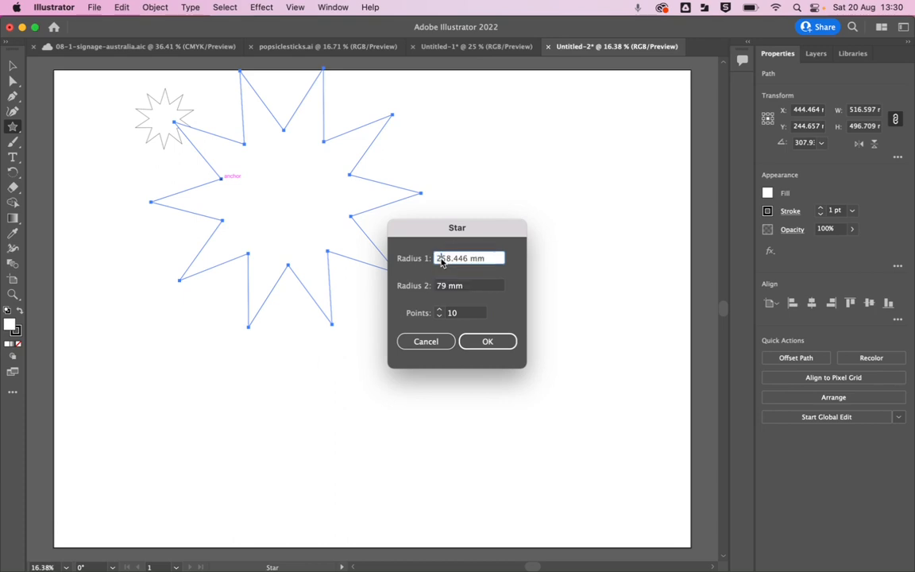
text(100)
click(444, 286)
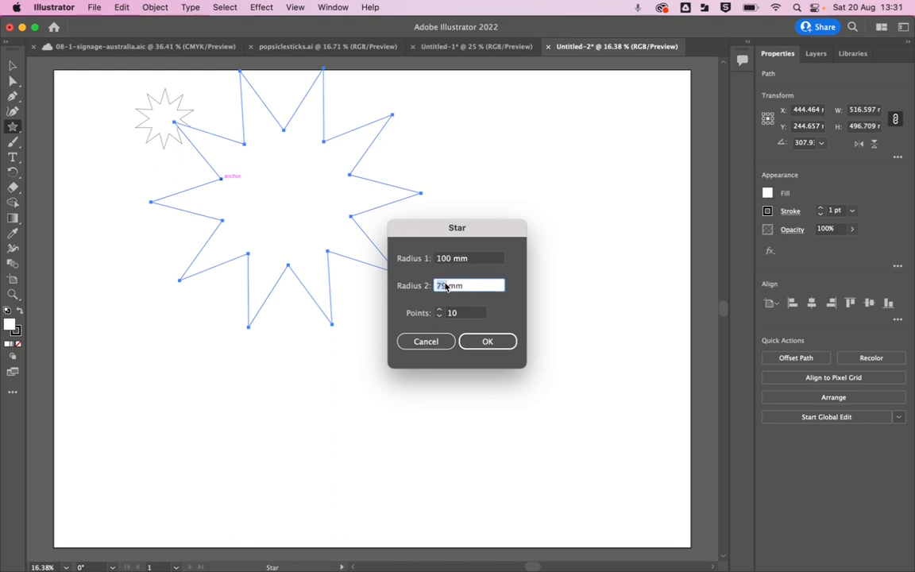
text(80)
key(Return)
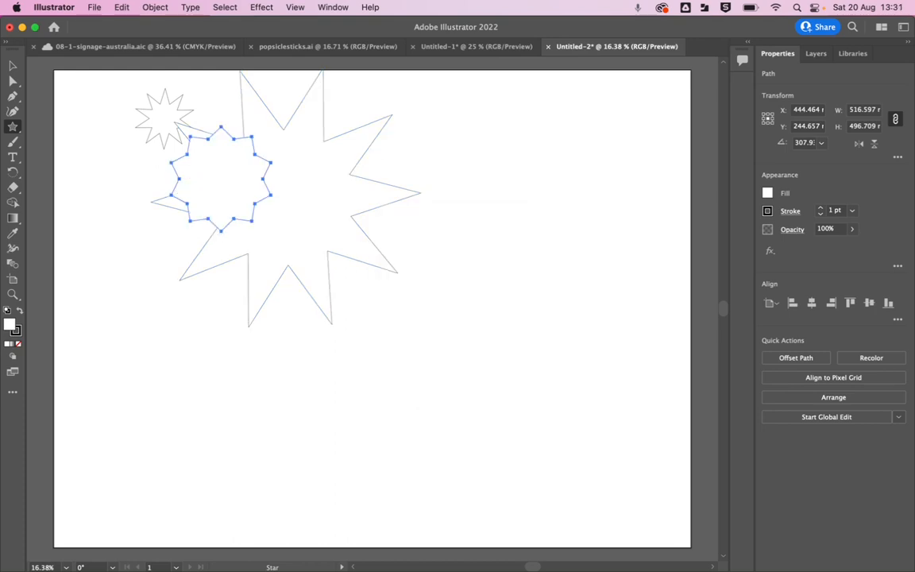
Delete the small and the large freehand stars, keeping only the star made with exact radii.
key(v)
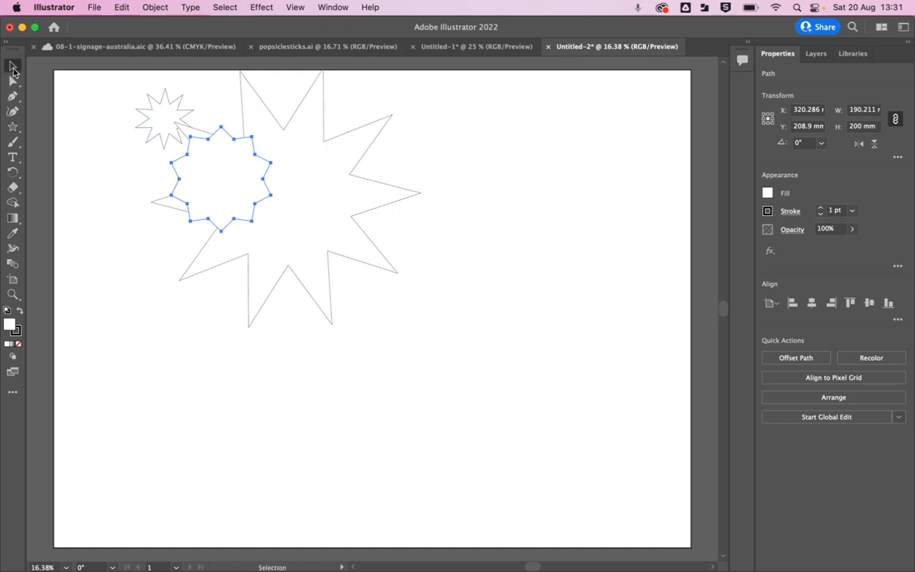
click(156, 109)
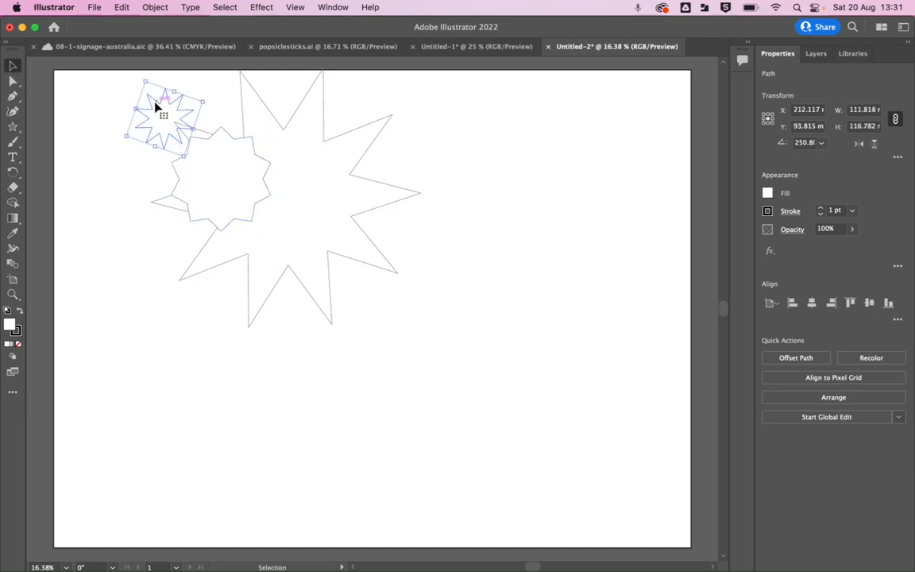
key(Delete)
click(243, 103)
key(Delete)
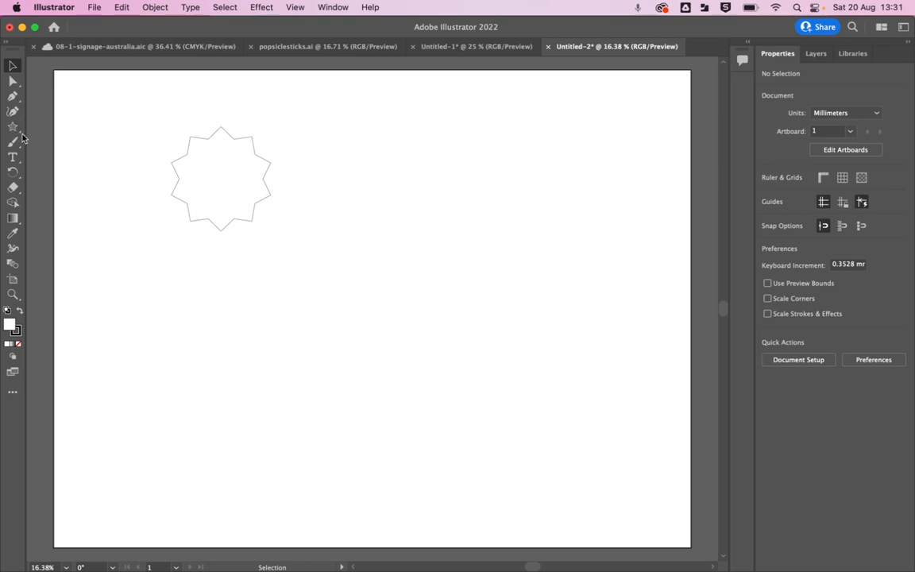
Scale the star to a width of 60 mm with its width and height proportions constrained.
click(268, 164)
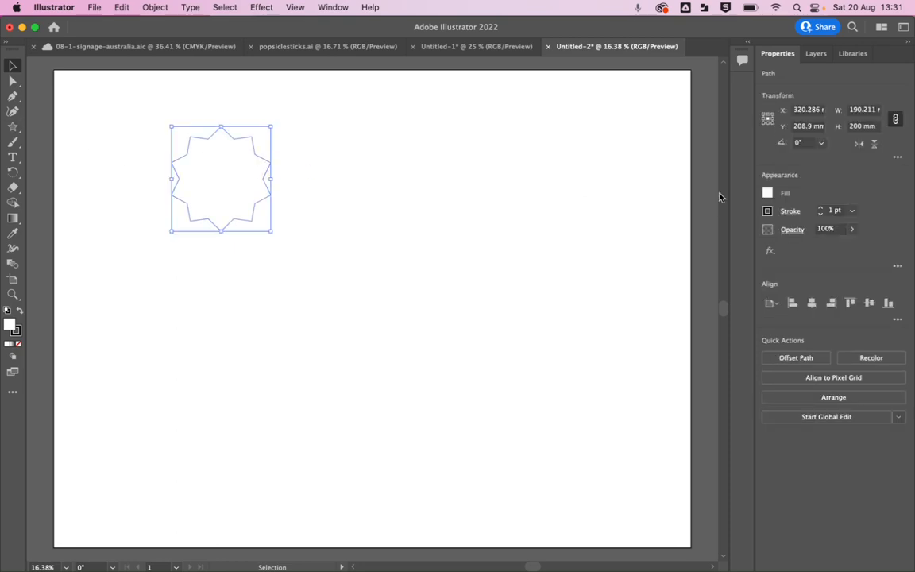
click(895, 119)
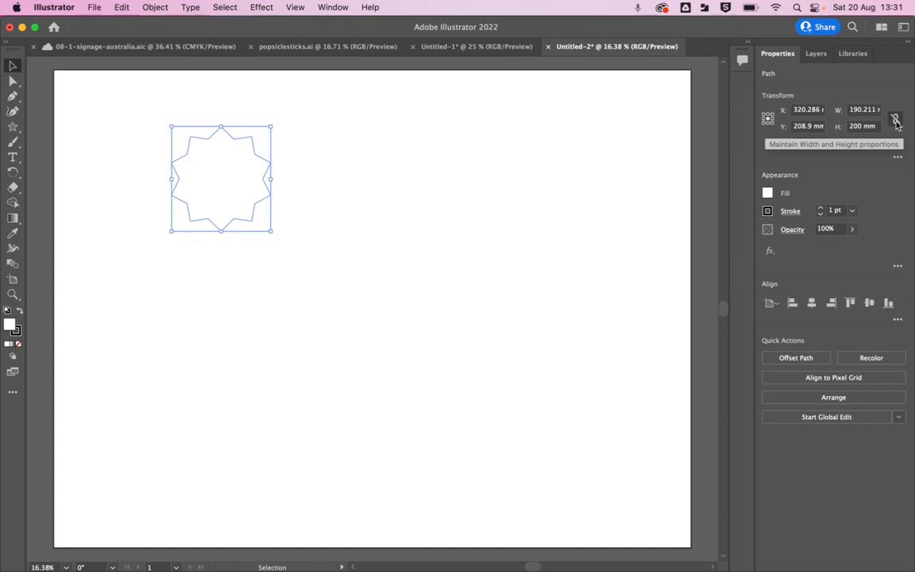
click(894, 120)
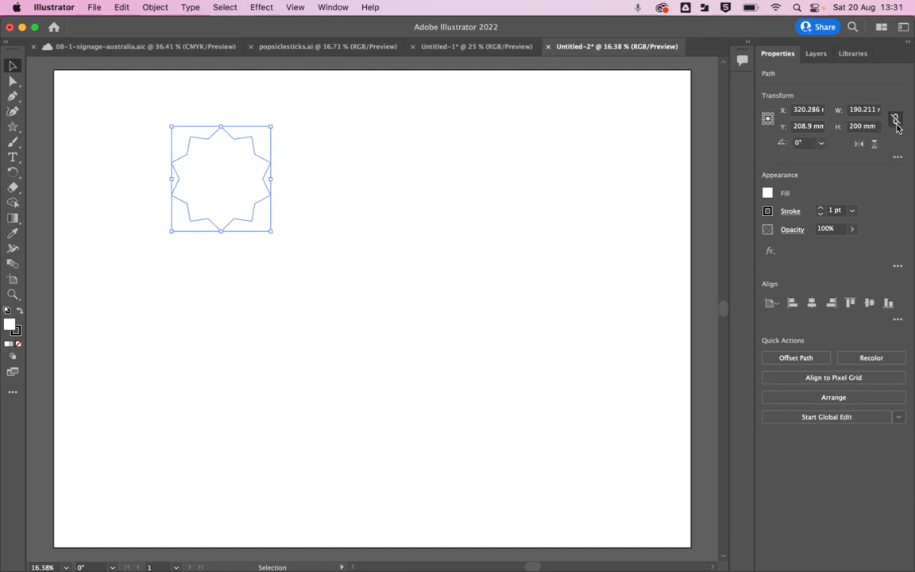
click(857, 111)
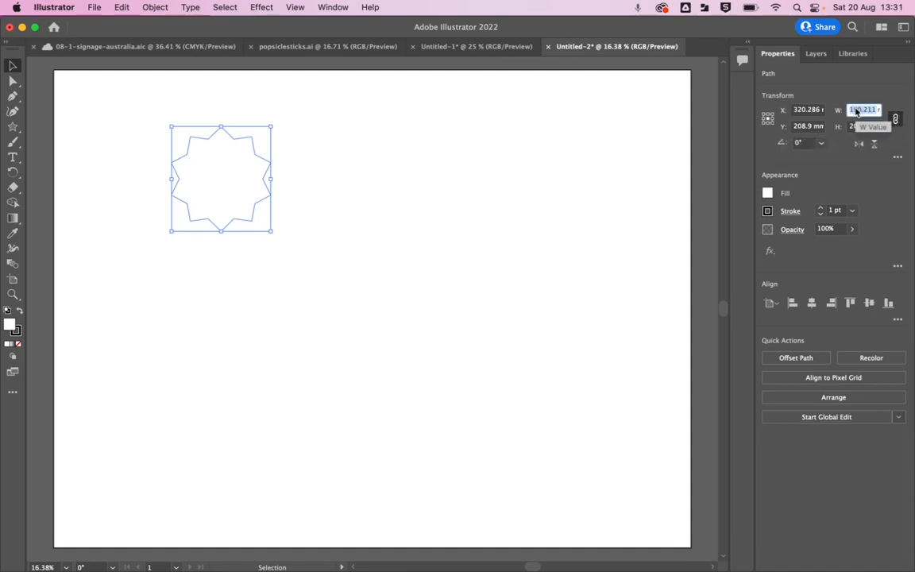
text(60)
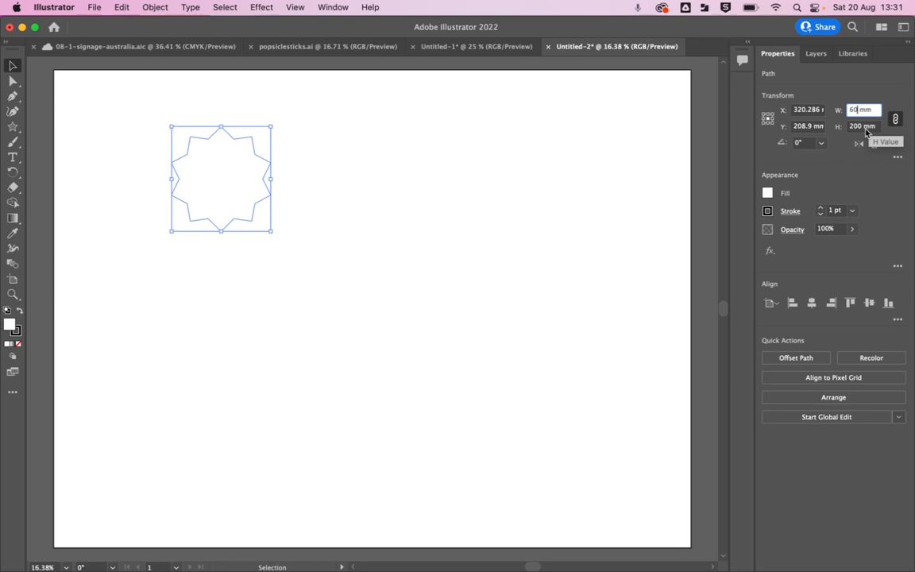
key(Return)
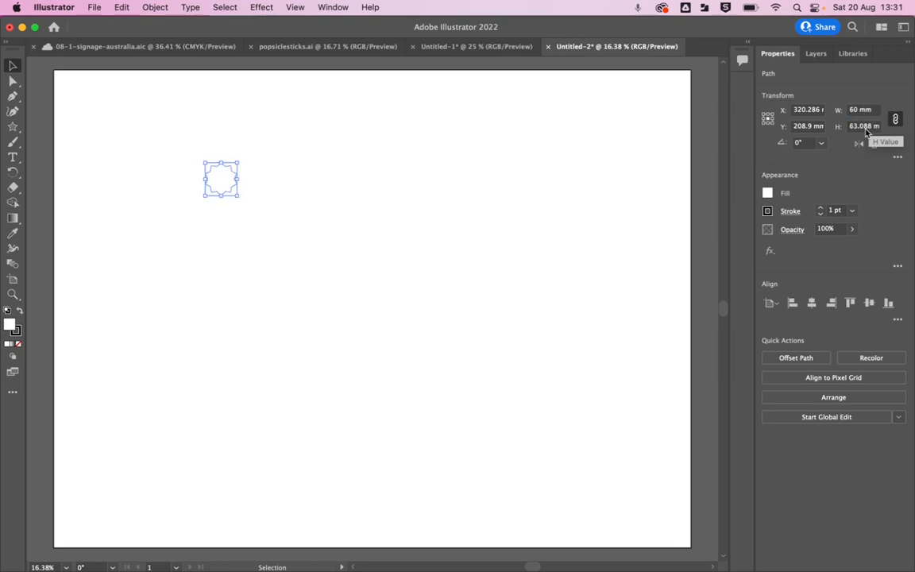
scroll(210, 173, up, 8)
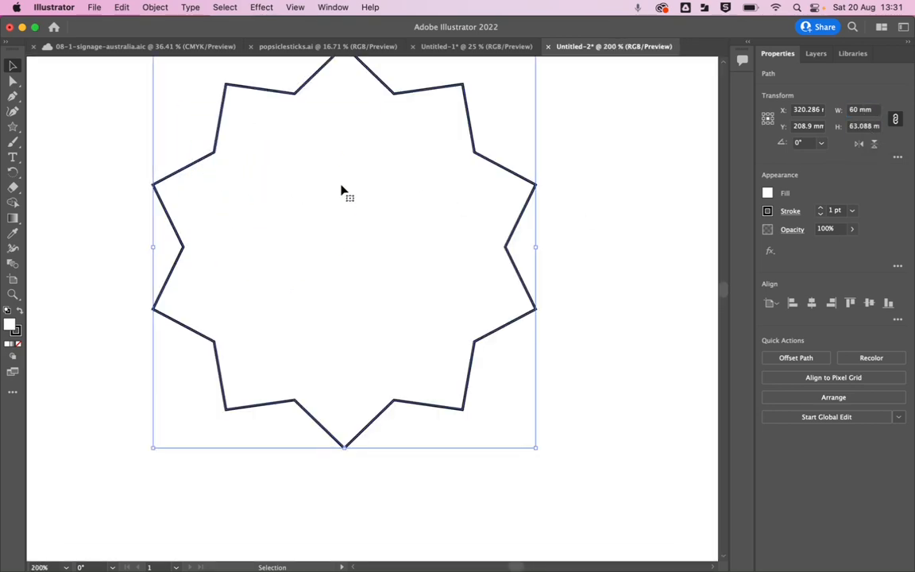
scroll(342, 190, down, 3)
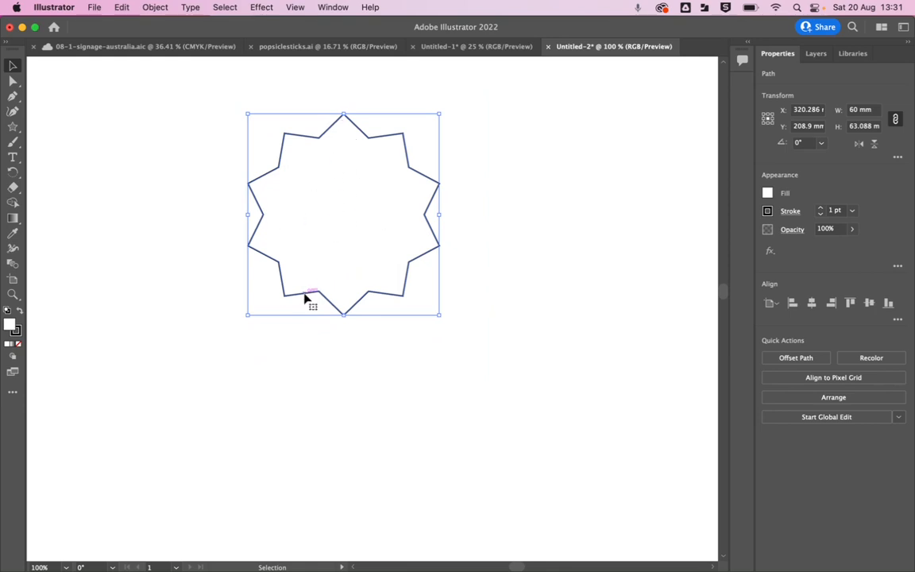
Round all the star's corners with the live corner widgets into a smooth scalloped outline, and deselect it.
click(487, 48)
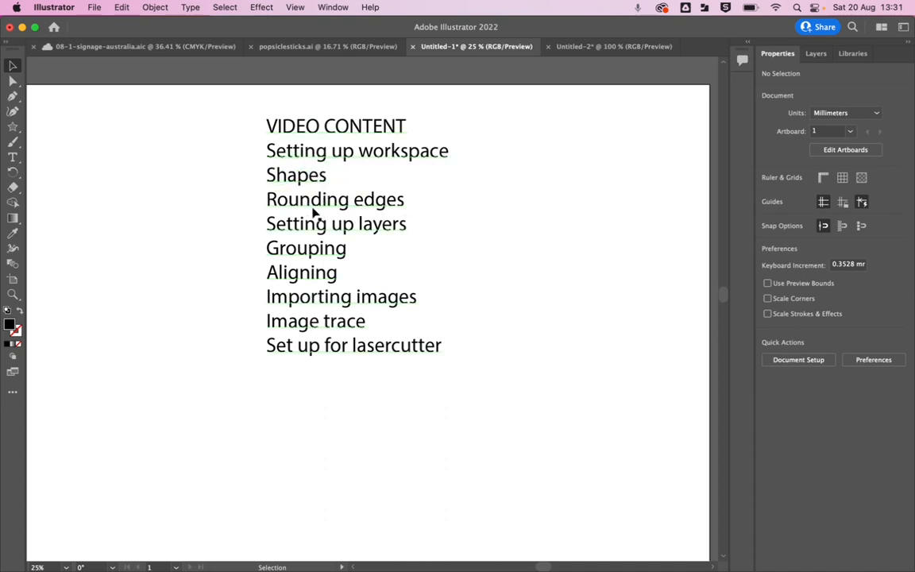
click(583, 47)
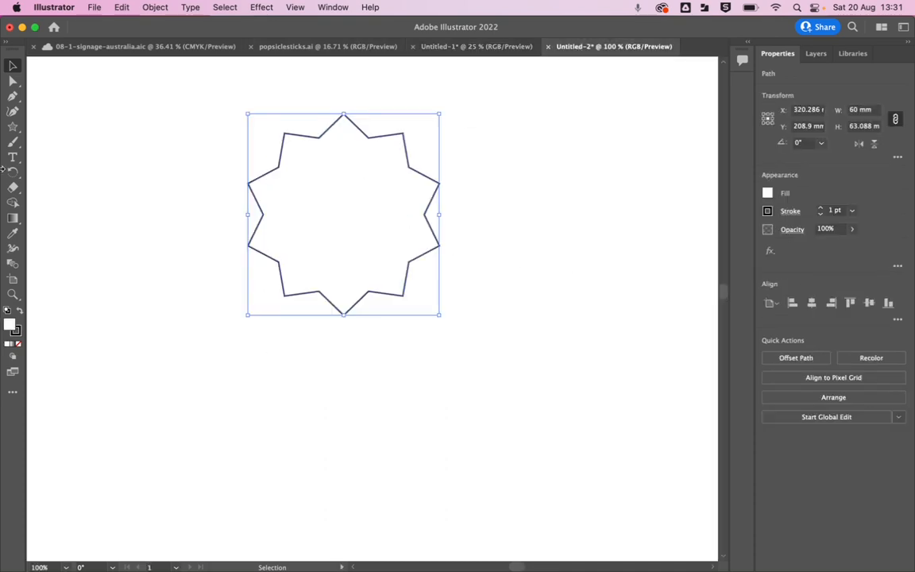
click(12, 82)
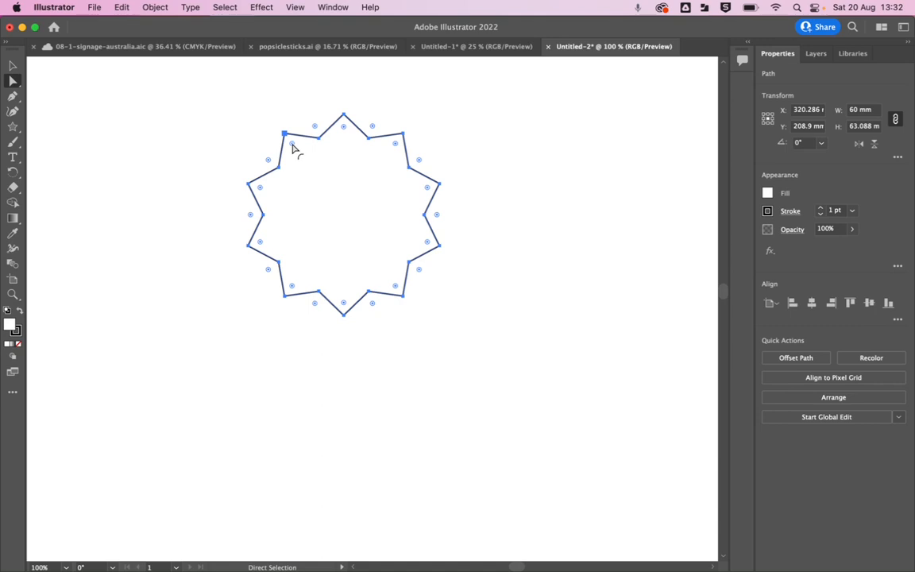
drag(293, 145, 302, 174)
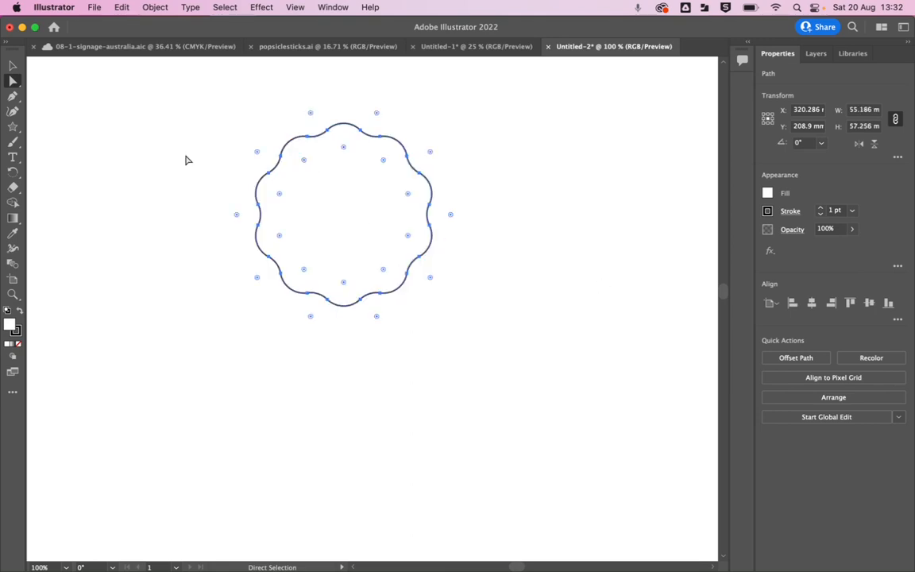
click(13, 65)
click(88, 157)
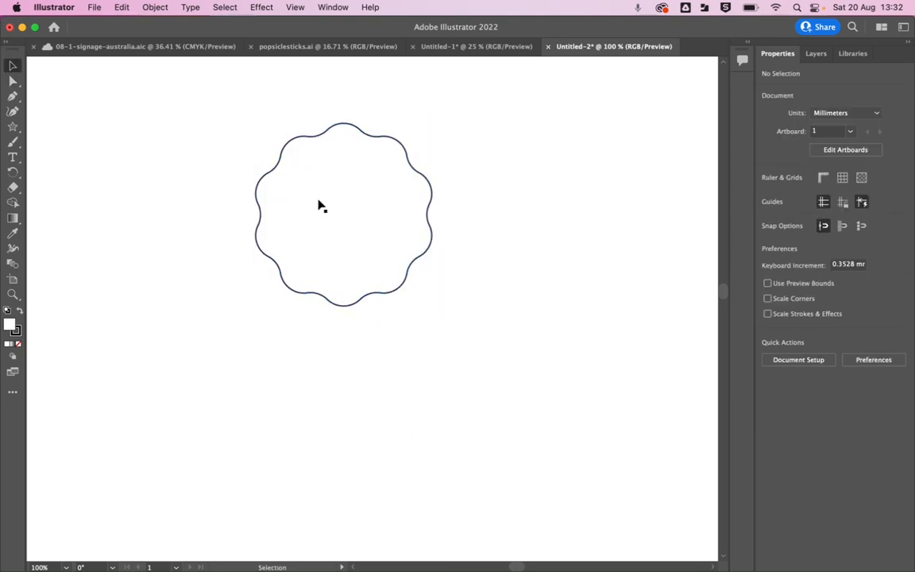
Draw a circle about 8 mm in diameter inside the upper-left part of the scalloped shape.
click(445, 46)
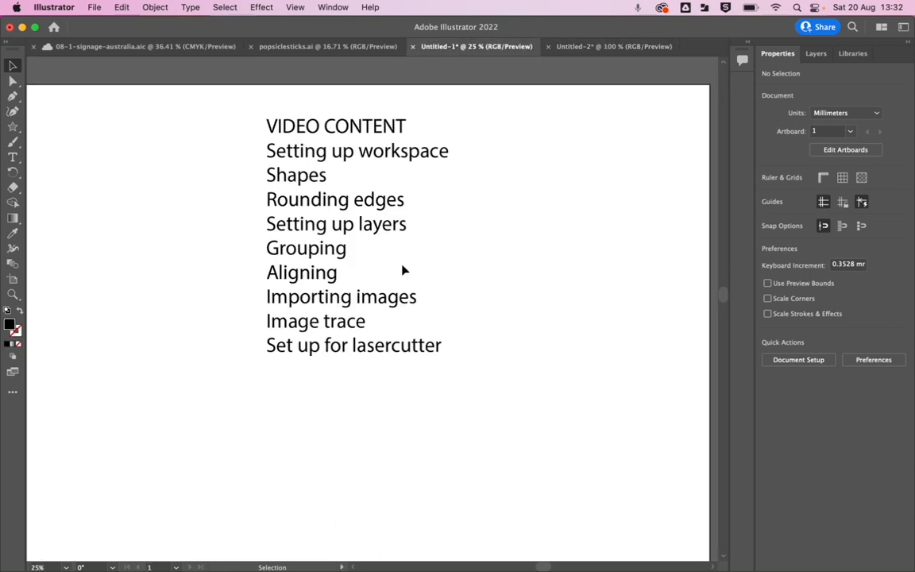
click(592, 46)
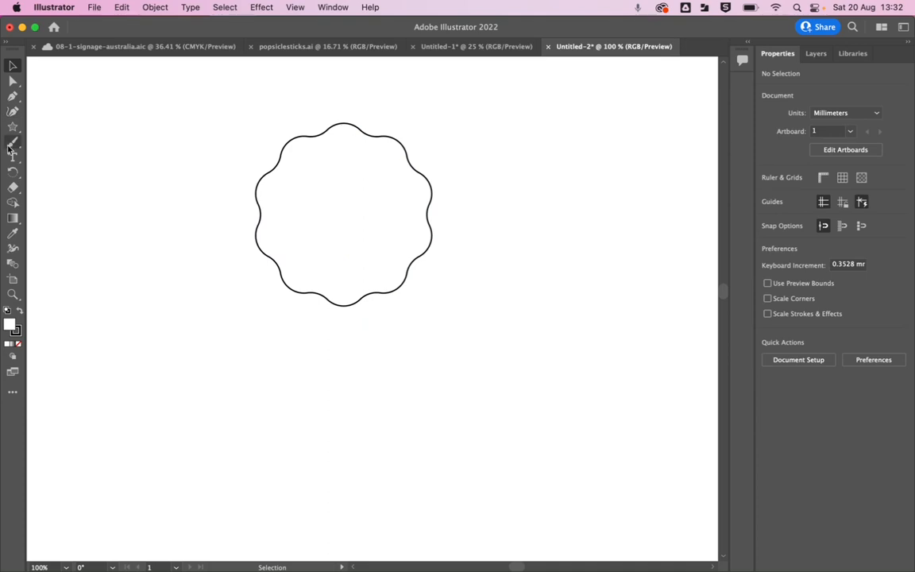
drag(16, 135, 57, 130)
drag(301, 154, 329, 184)
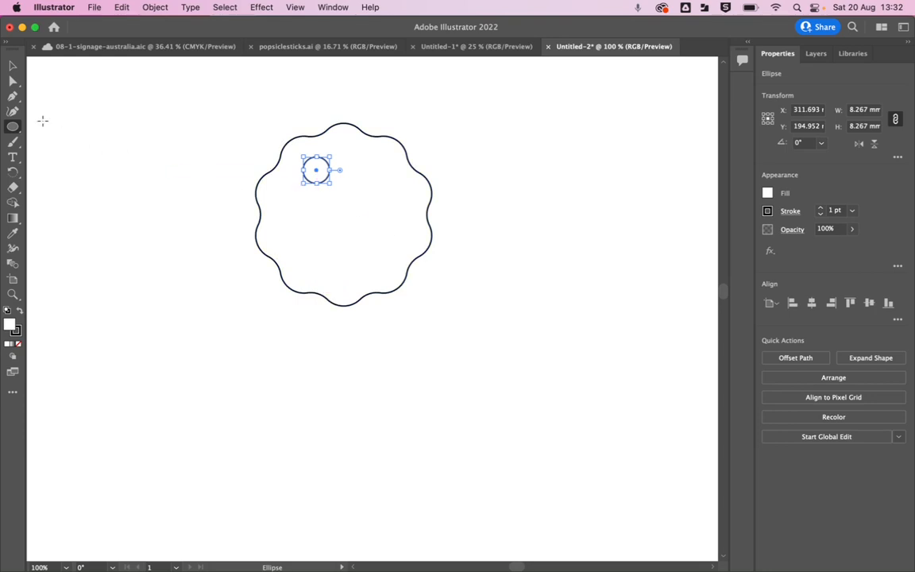
Draw a trial ellipse about 27 × 23 mm beside the scalloped shape and delete it.
drag(98, 122, 150, 175)
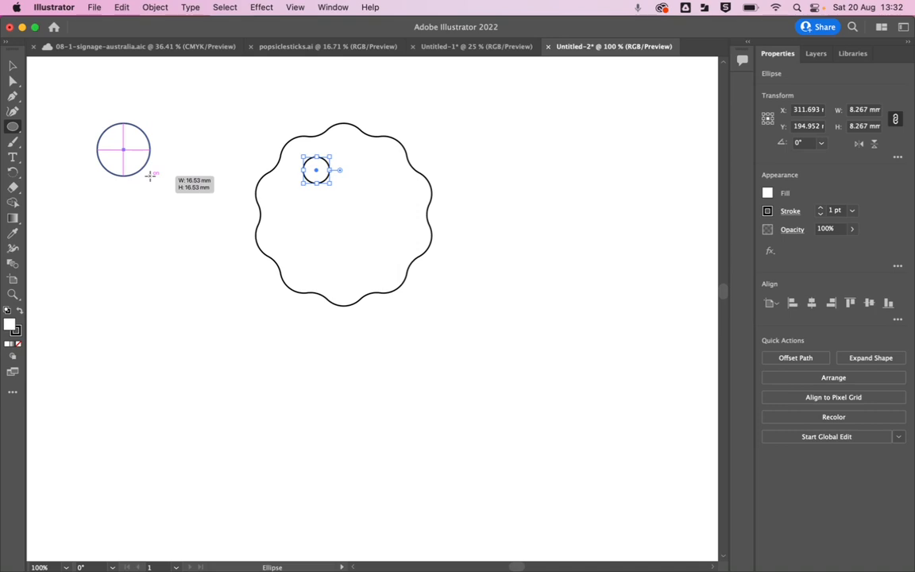
drag(150, 175, 186, 197)
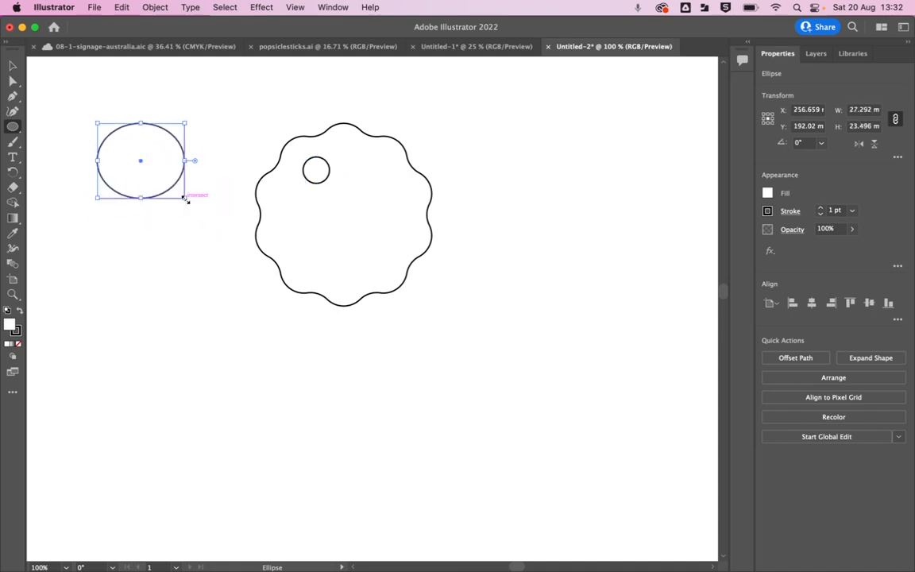
key(BackSpace)
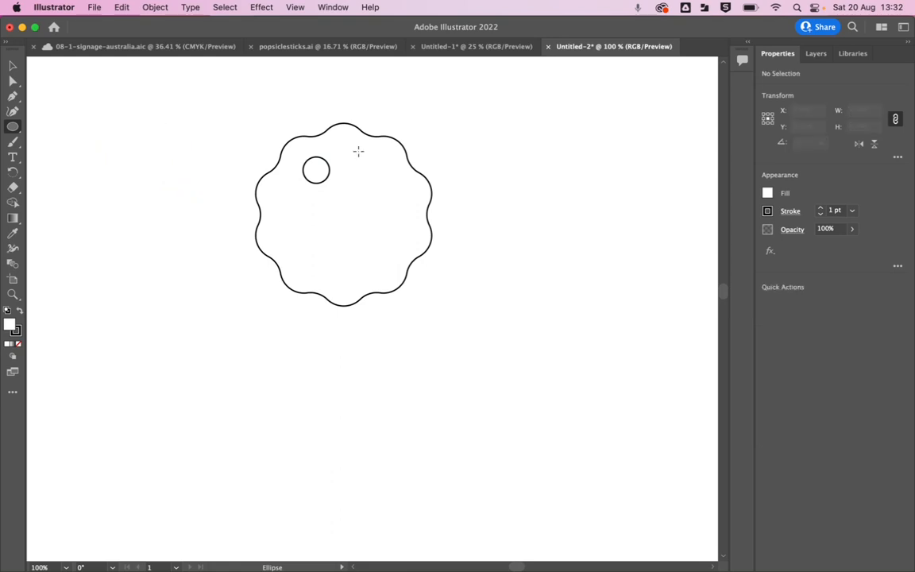
Set the small circle's width to 6 mm with its proportions constrained.
click(13, 65)
click(317, 185)
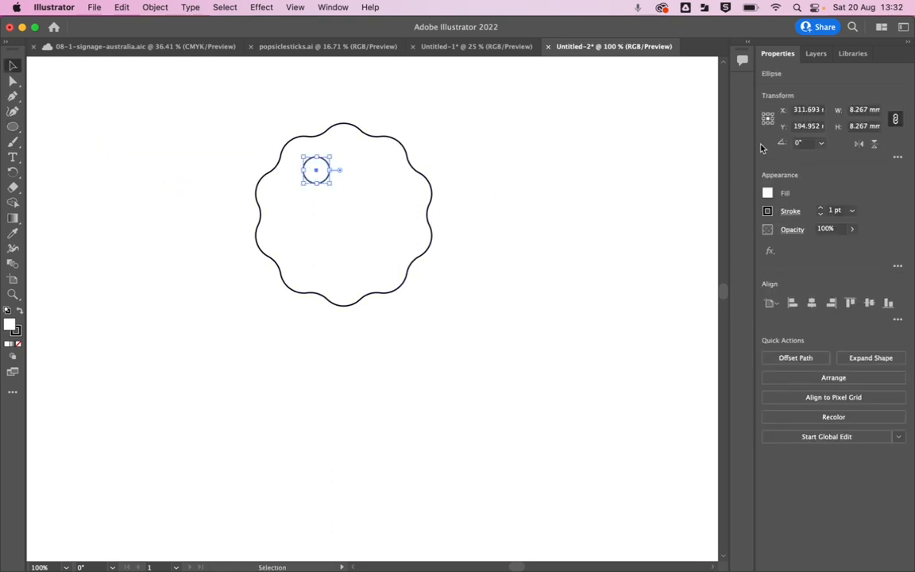
click(858, 111)
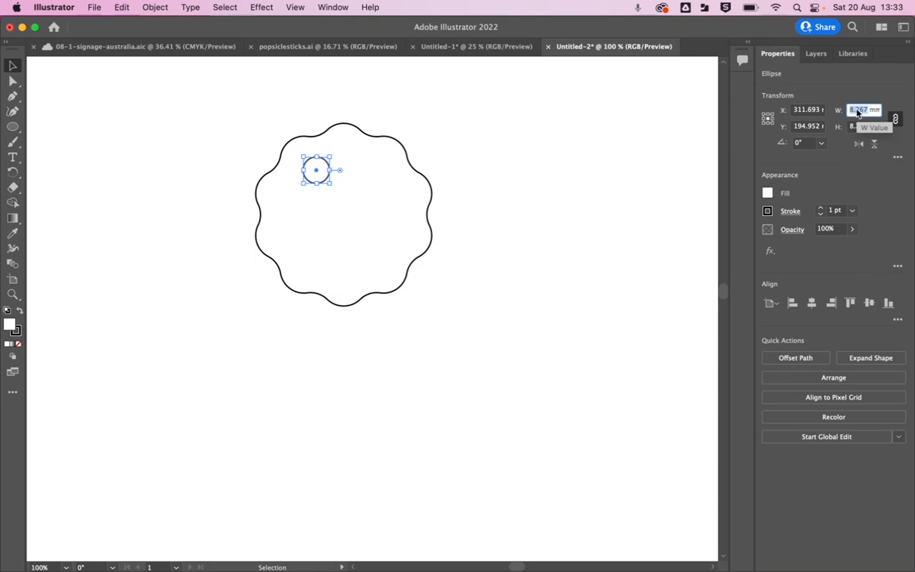
text(6)
key(Return)
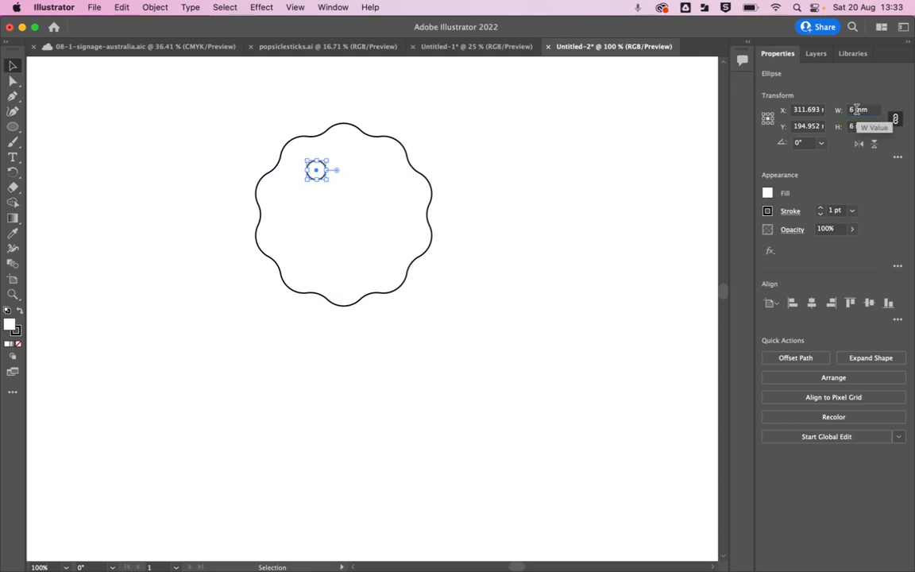
Move the small circle up and left, close to the scalloped outline's upper-left edge, and deselect it.
alt+scroll(287, 154, up, 3)
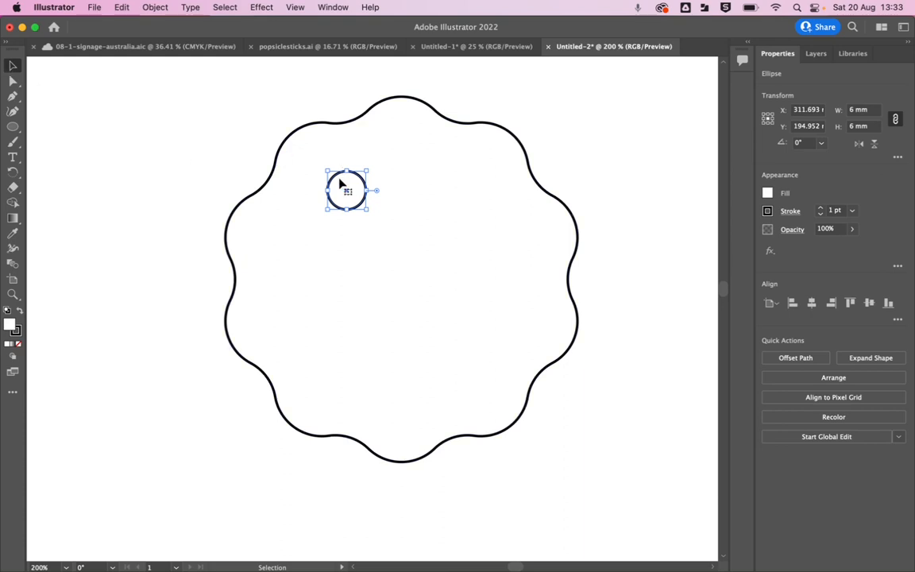
drag(336, 182, 302, 149)
click(216, 163)
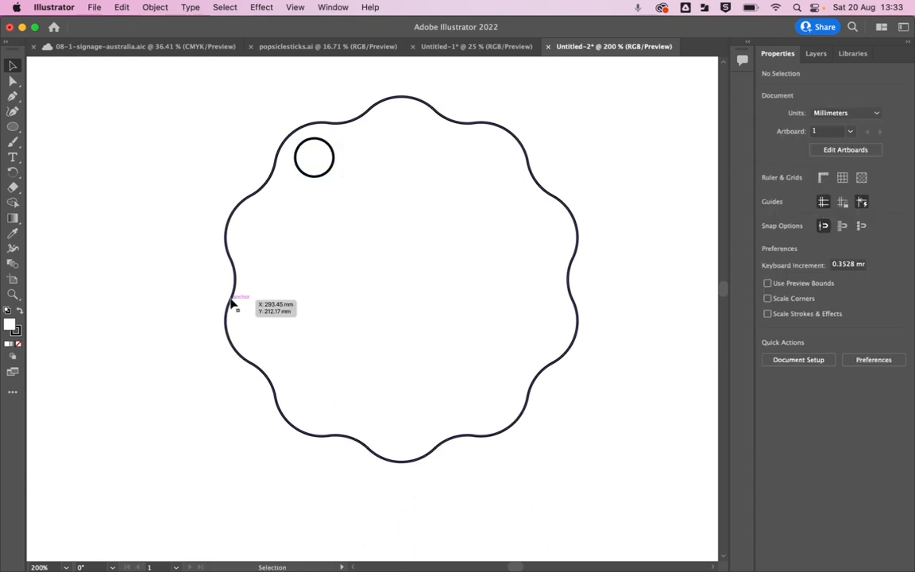
Rename Layer 1 as "VECTOR (CUT)".
click(816, 55)
double_click(828, 75)
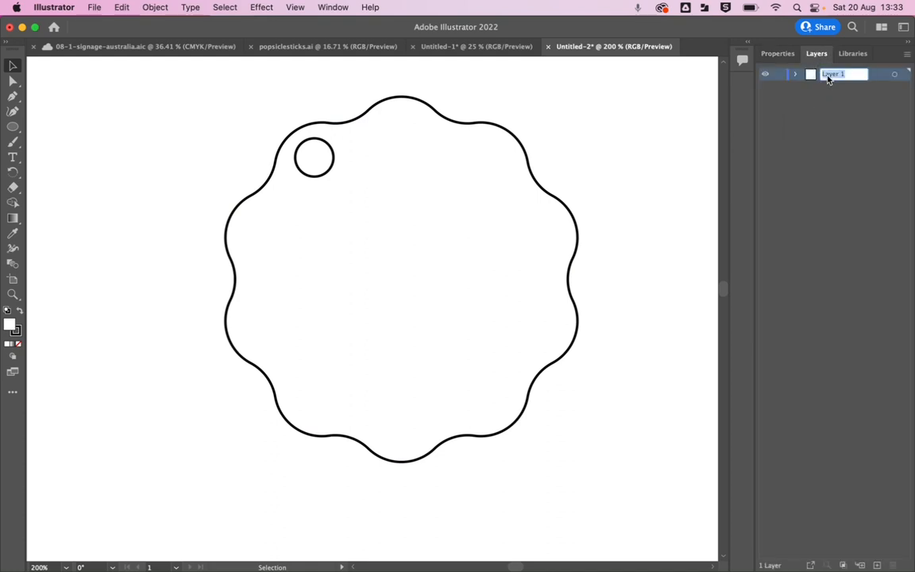
text(VECTOR (CUT))
key(Return)
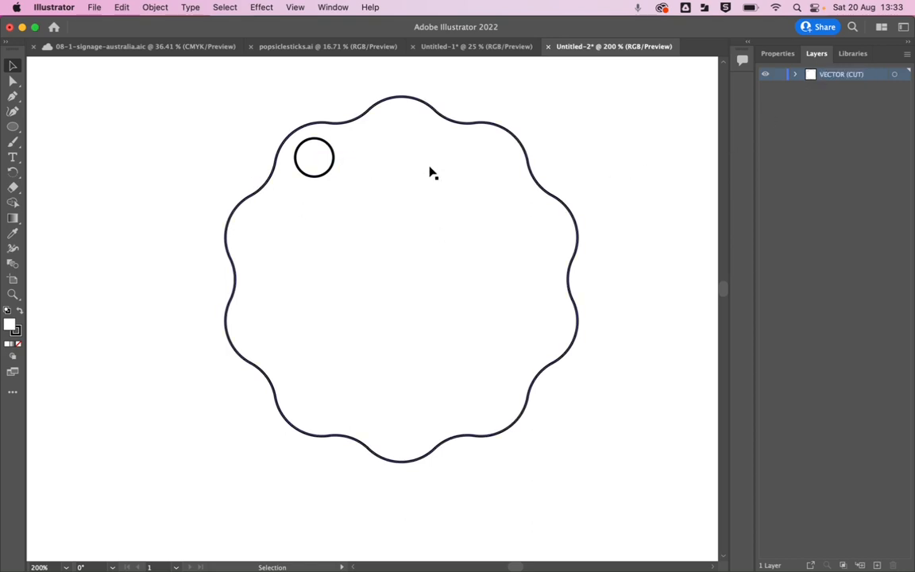
Set the stroke weight of both the small circle and the scalloped outline to 0.25 pt, and deselect them.
click(794, 74)
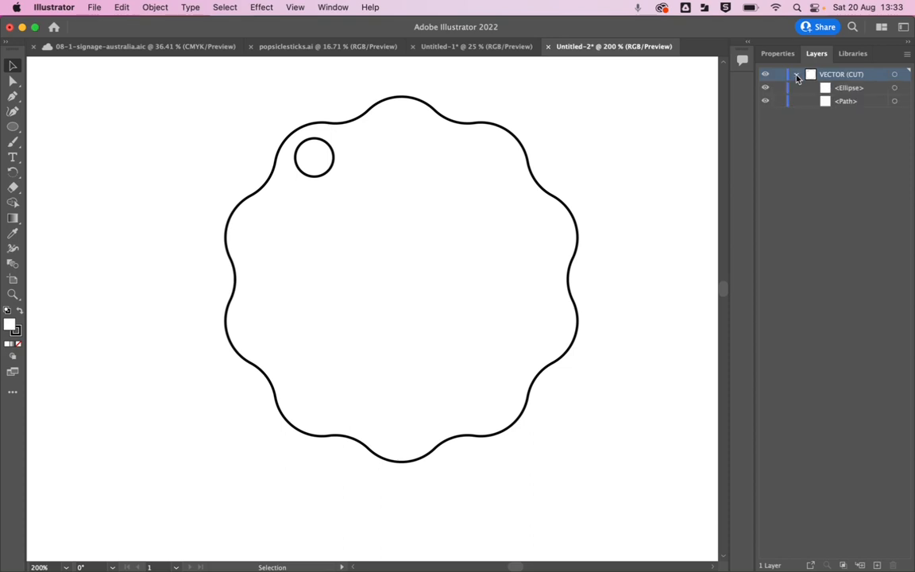
click(894, 88)
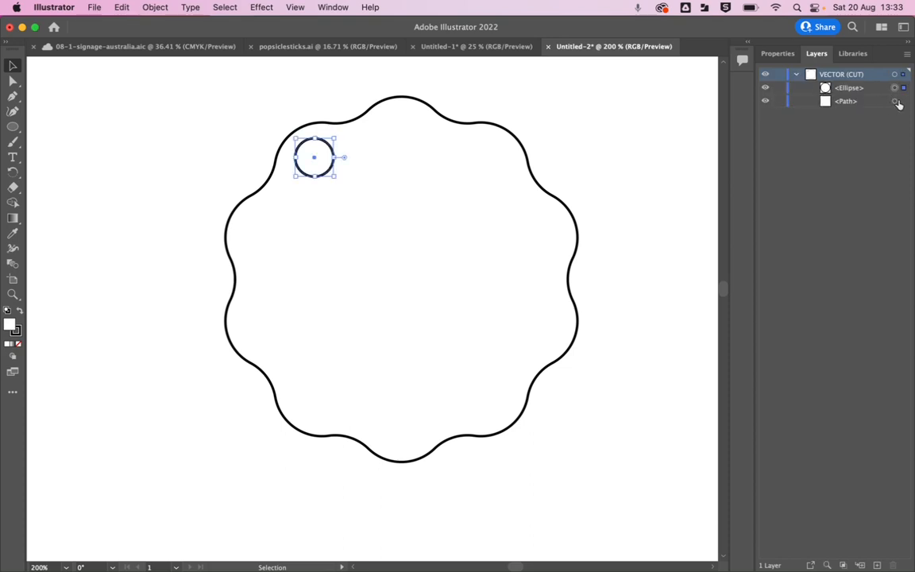
click(894, 101)
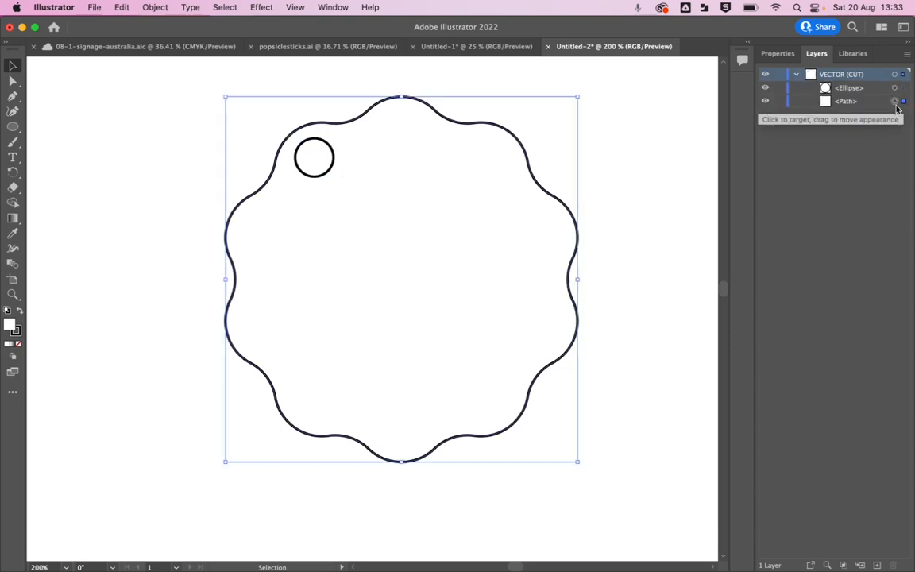
shift+click(894, 89)
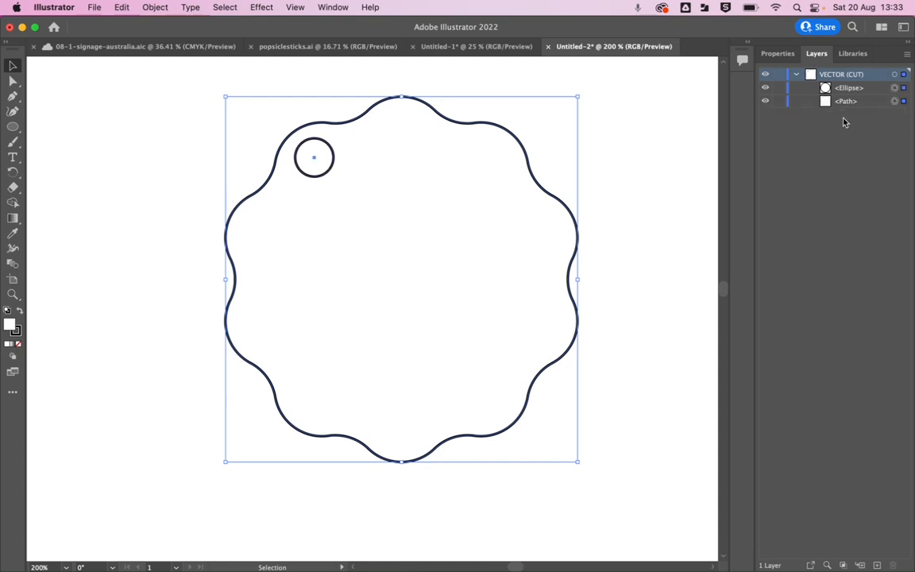
click(776, 56)
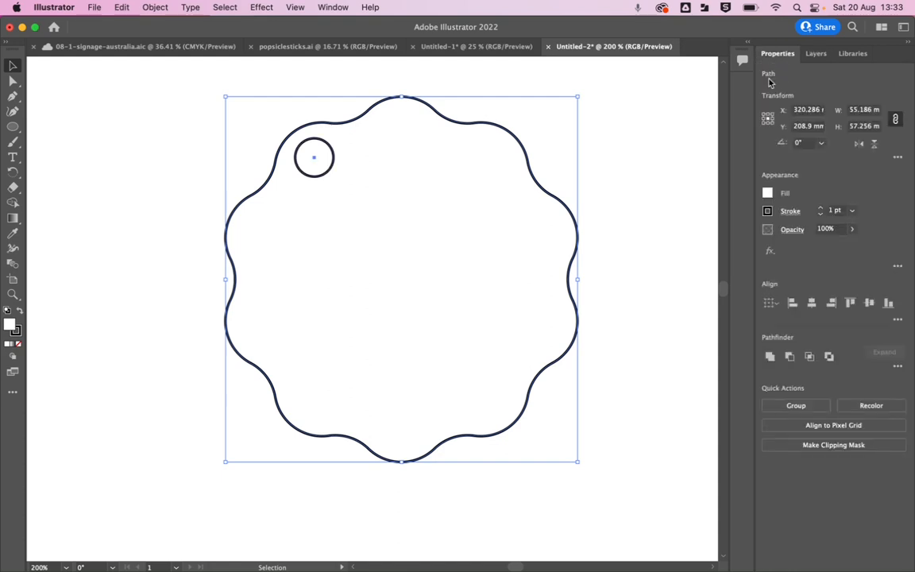
click(853, 211)
click(872, 224)
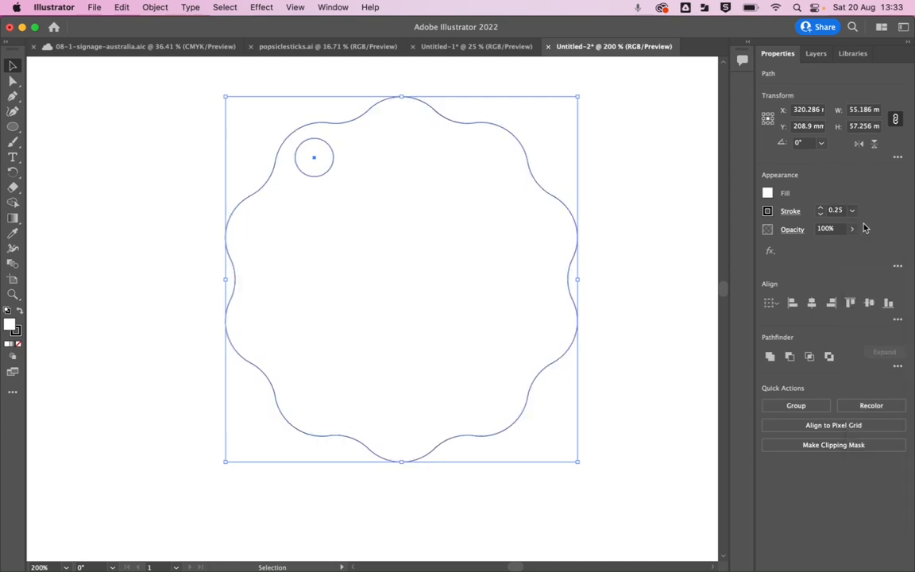
click(818, 55)
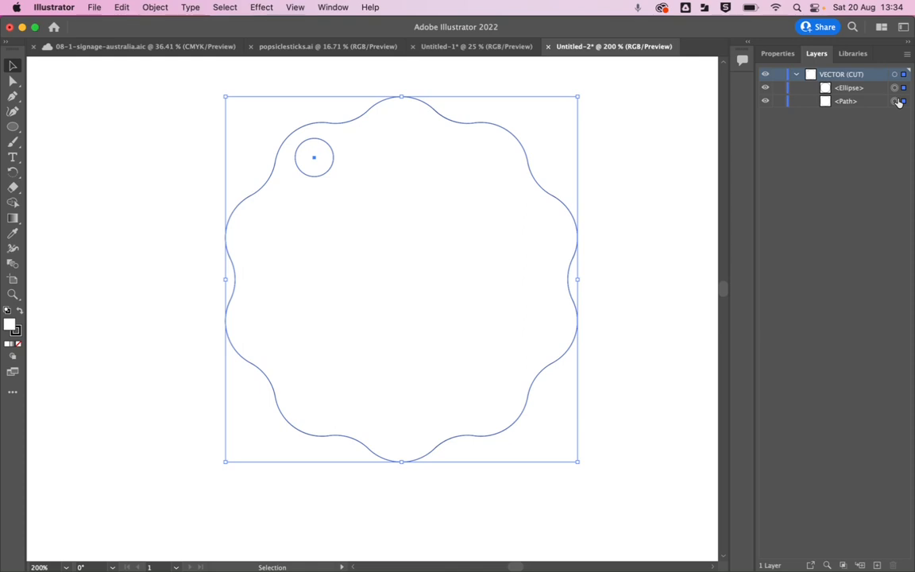
click(657, 159)
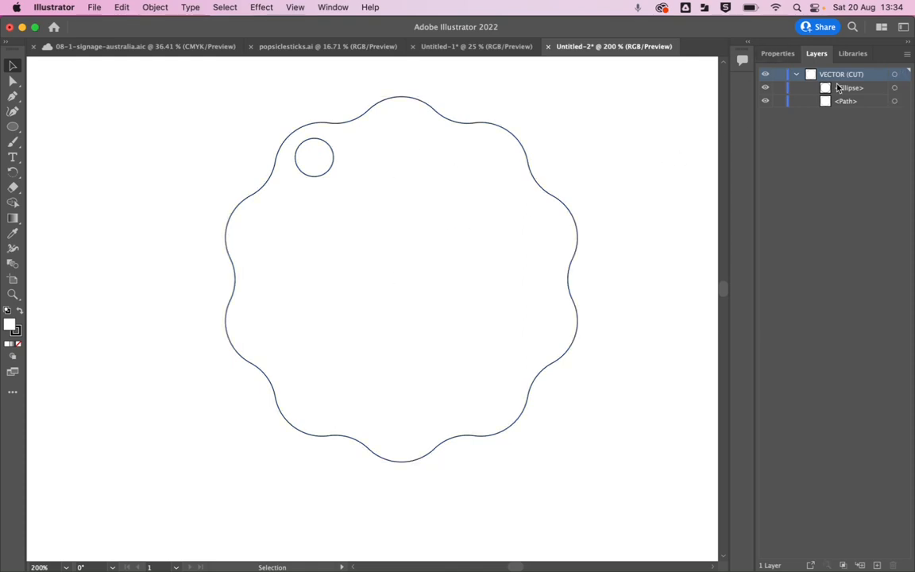
Create a new layer named "Raster (etch)" above the VECTOR (CUT) layer.
click(906, 54)
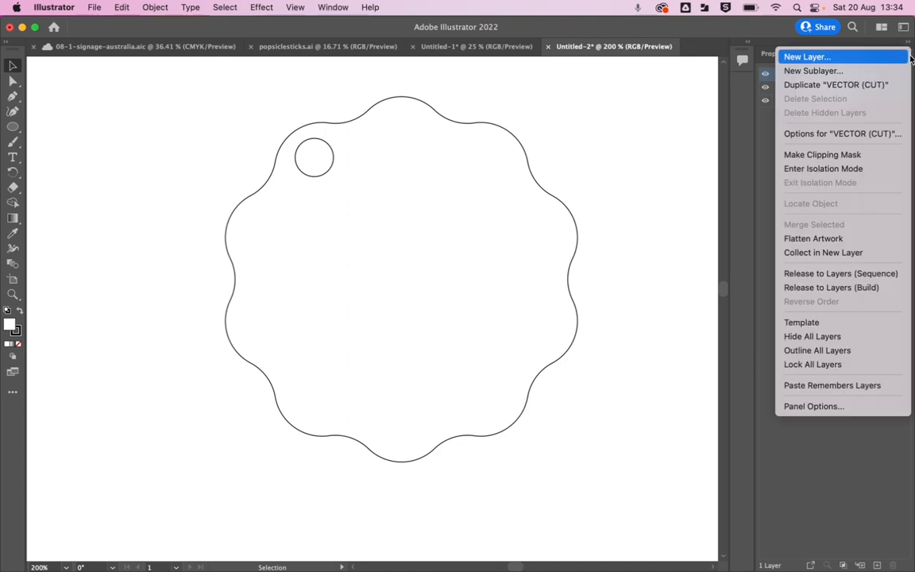
click(802, 57)
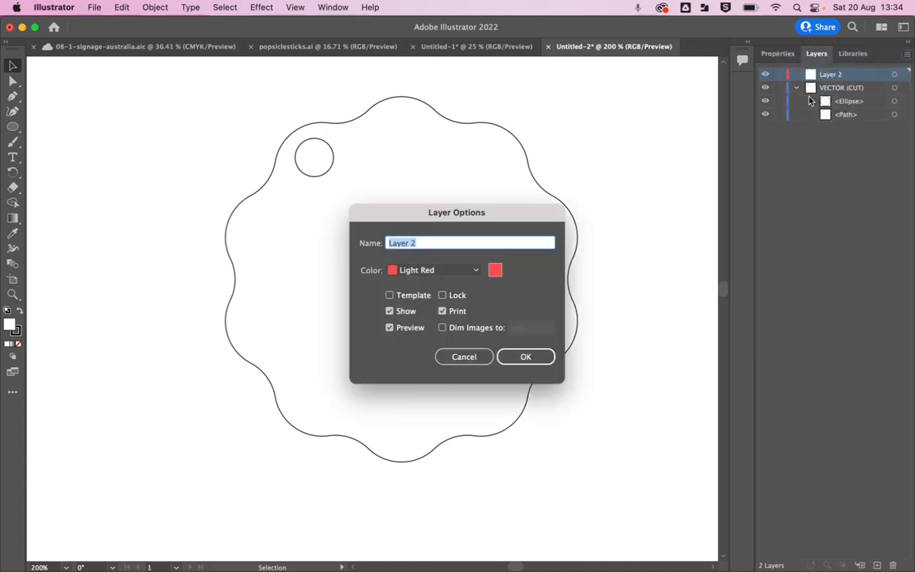
text(Raster (etch))
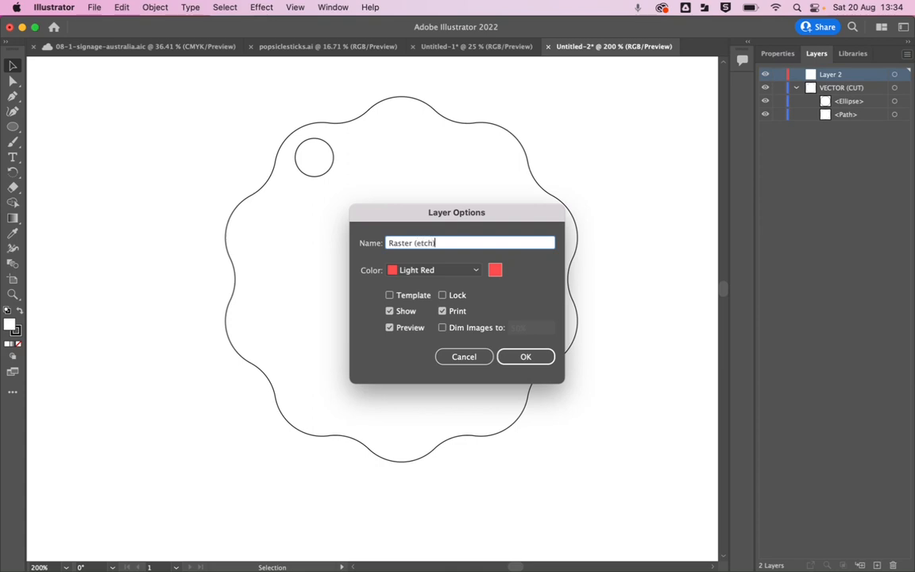
key(Return)
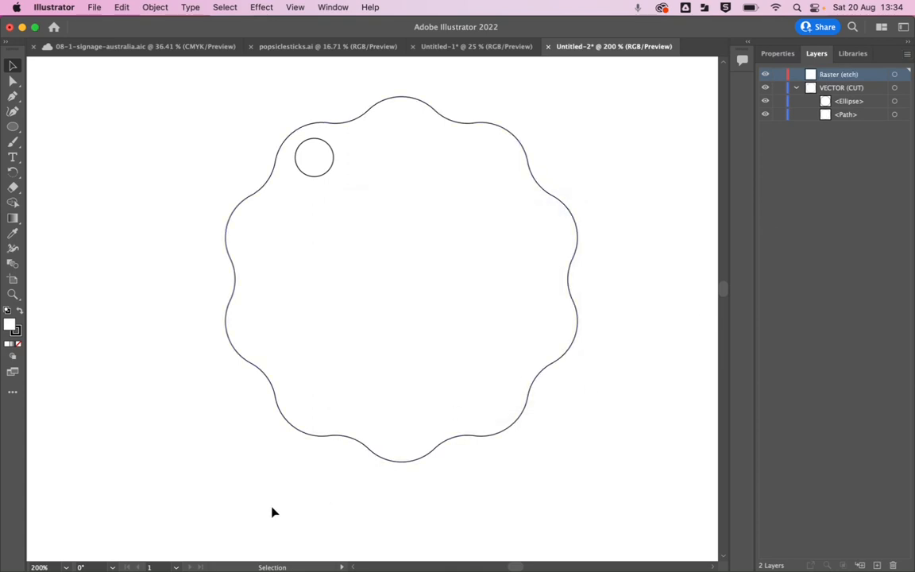
Check the video content list in the Untitled-1 document and return to the scalloped shape in Untitled-2.
click(433, 47)
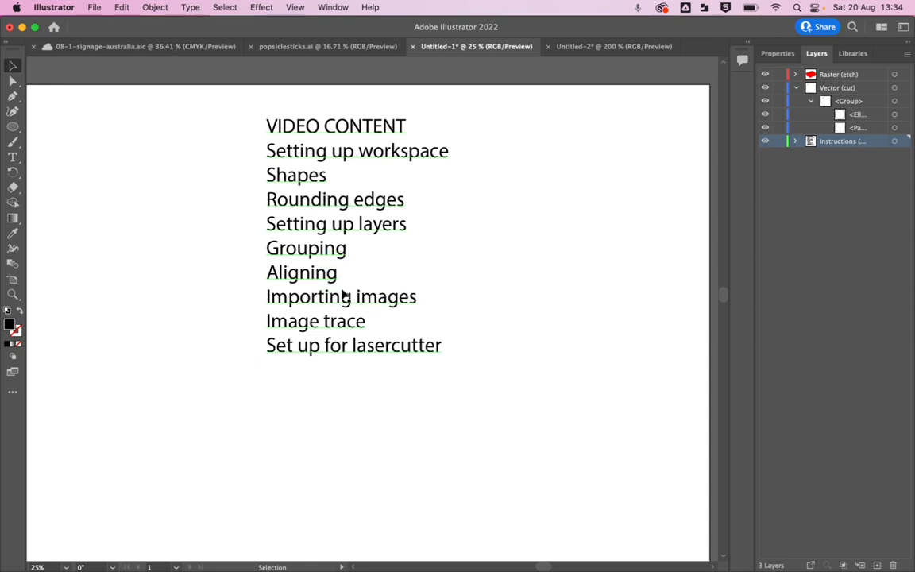
click(593, 47)
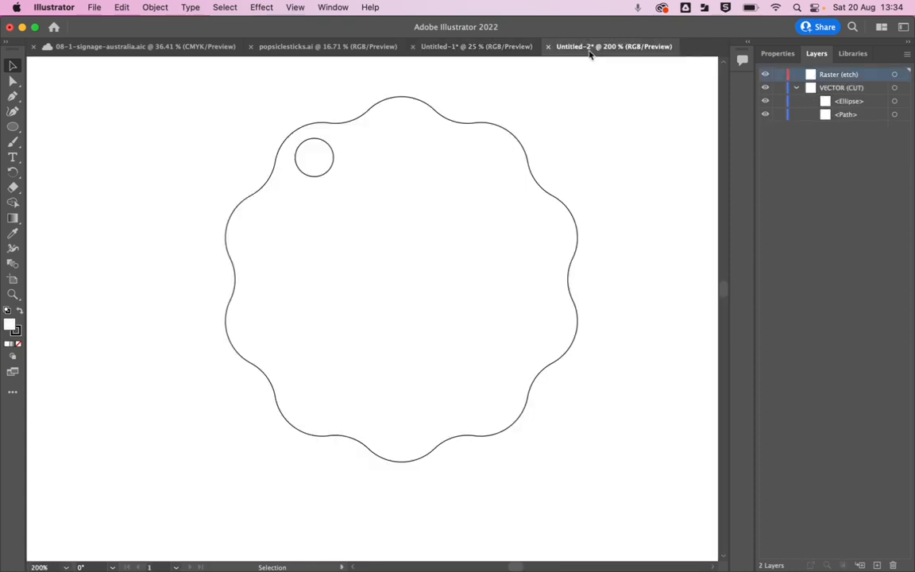
scroll(313, 341, up, 2)
scroll(314, 343, down, 5)
drag(438, 320, 353, 278)
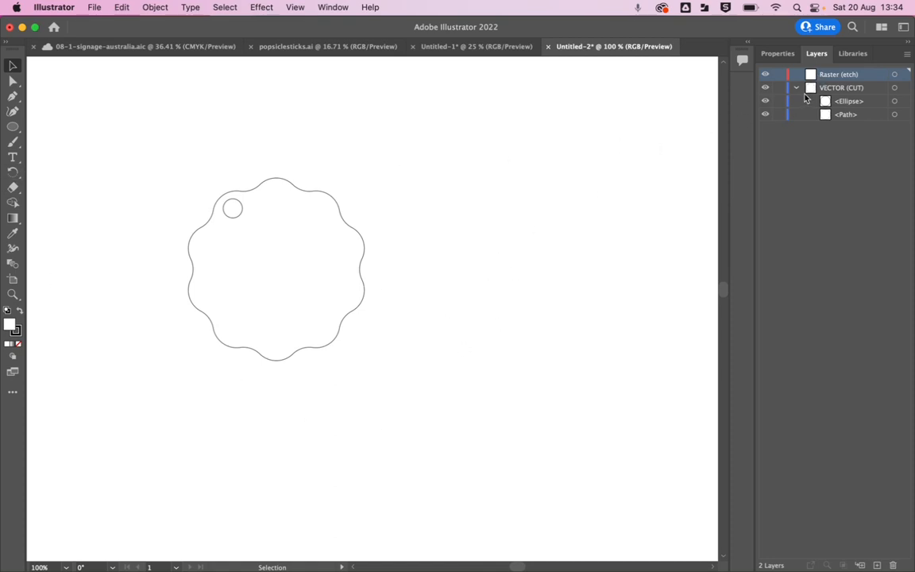
Switch to Google Chrome and capture the long-haired guinea pig silhouette from the enlarged image result as a screenshot on the clipboard.
key(ctrl+Up)
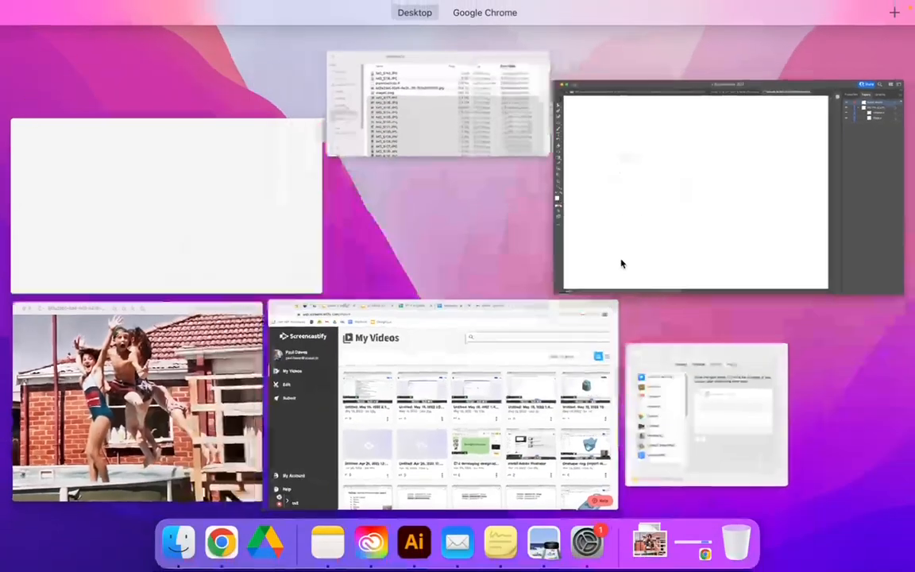
click(446, 341)
click(681, 33)
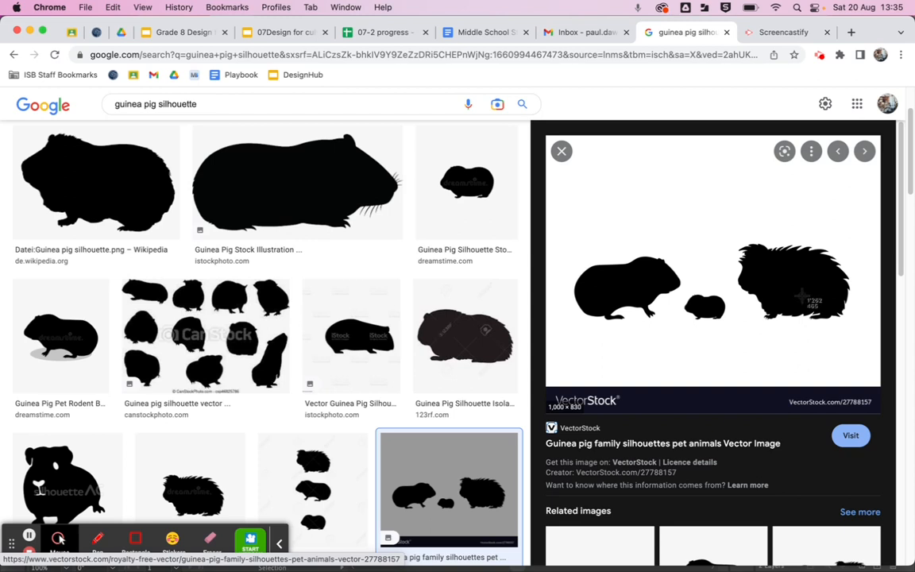
key(super+shift+4)
drag(731, 233, 855, 332)
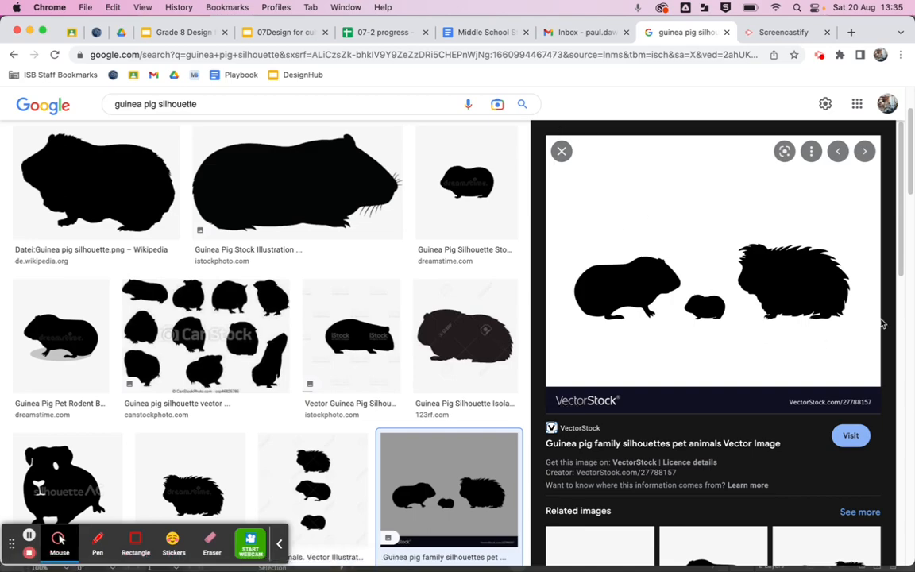
Return to the Untitled-2 document in Illustrator and paste the guinea pig screenshot onto the Raster (etch) layer.
key(ctrl+Up)
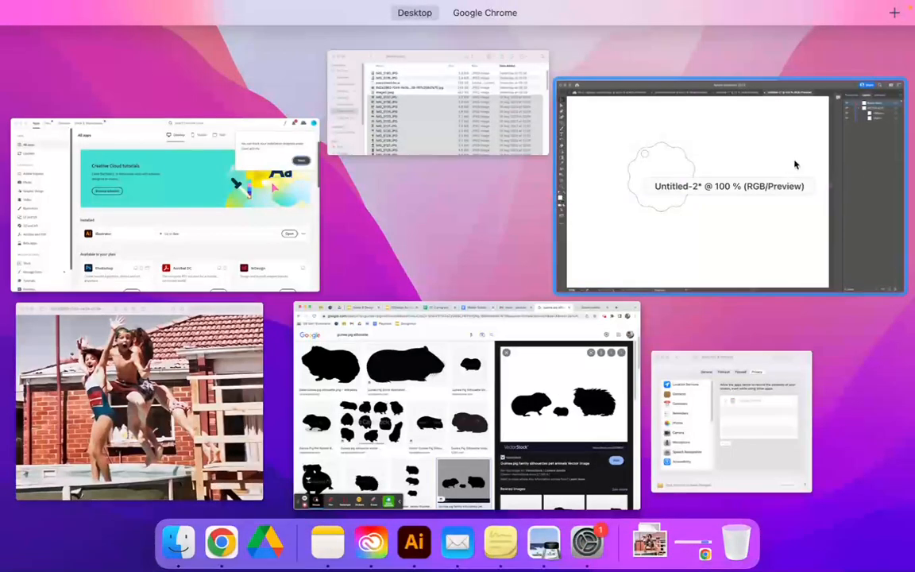
click(792, 165)
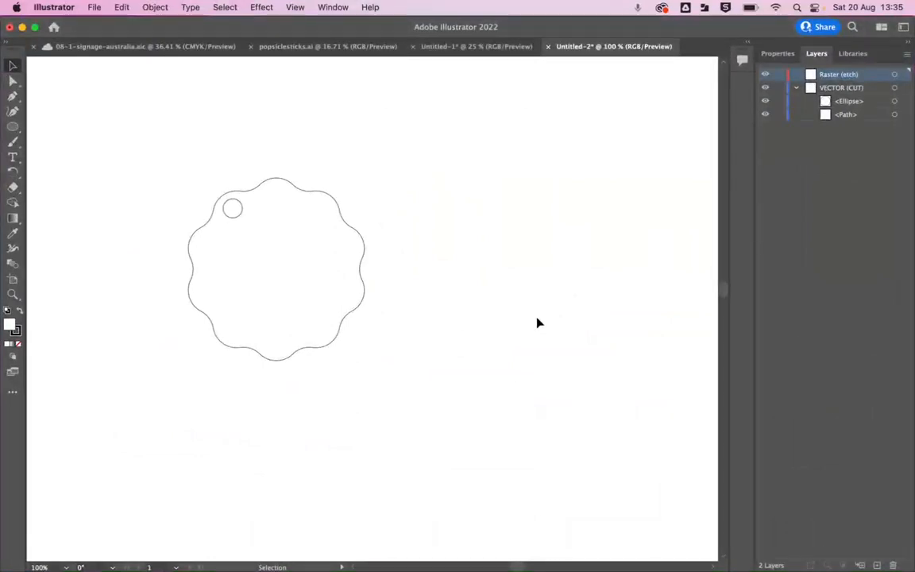
key(super+v)
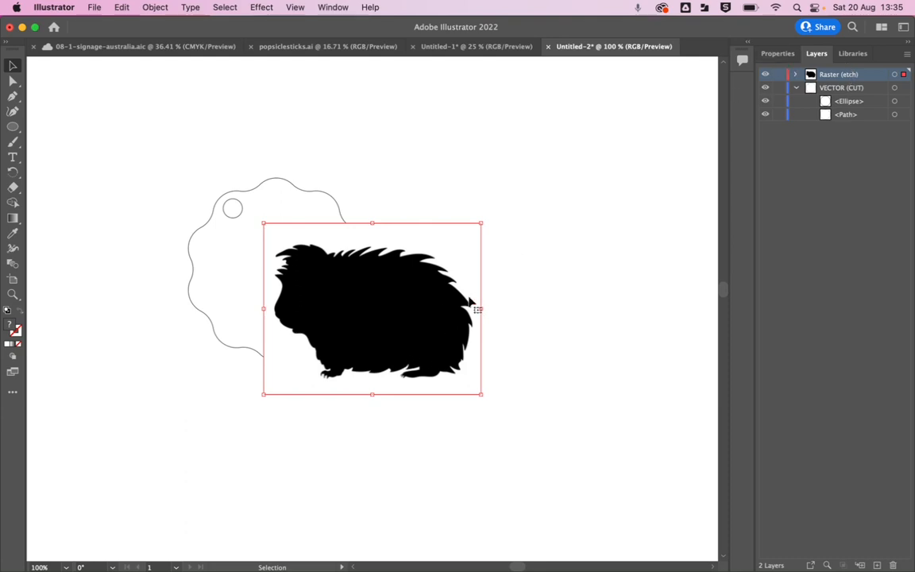
Examine the pixelated edge of the pasted guinea pig image up close and bring up its properties.
scroll(457, 301, up, 4)
scroll(457, 302, up, 4)
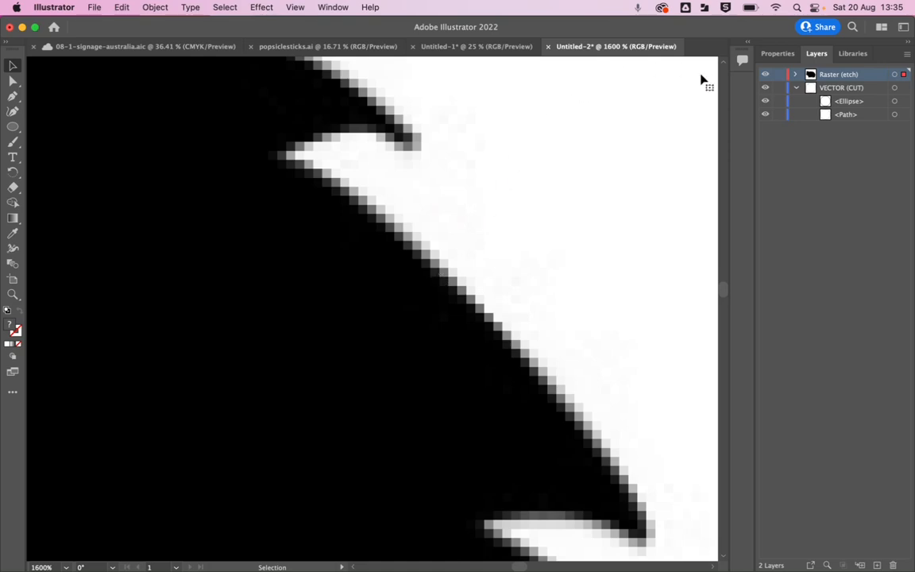
click(771, 55)
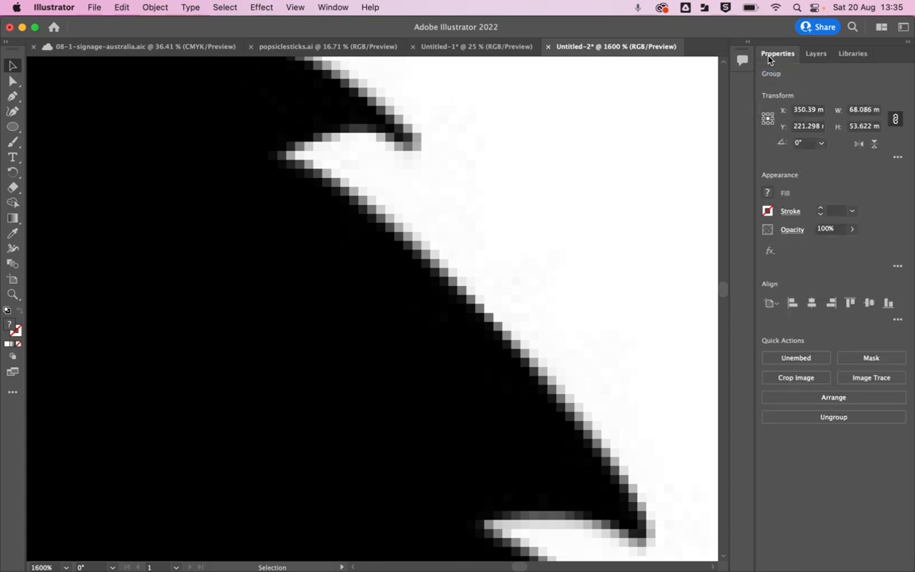
scroll(414, 307, up, 4)
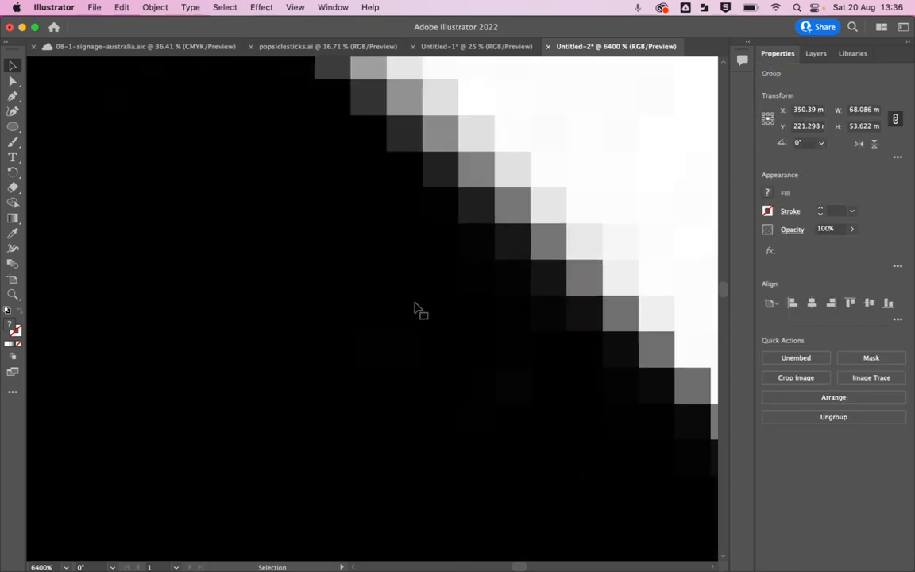
scroll(416, 307, down, 8)
scroll(516, 247, down, 6)
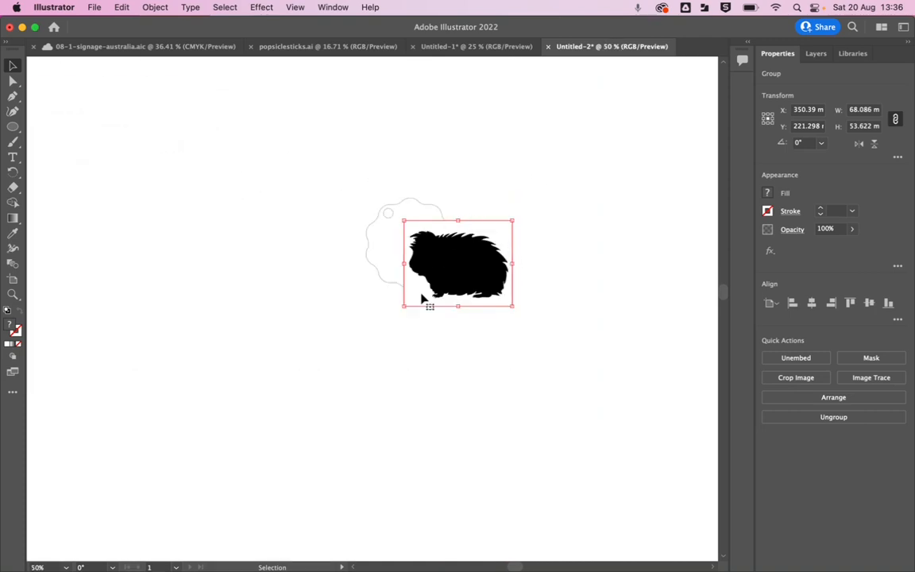
Image-trace the pasted guinea pig with the Black and White Logo preset and check its contents on the Raster (etch) layer.
click(877, 379)
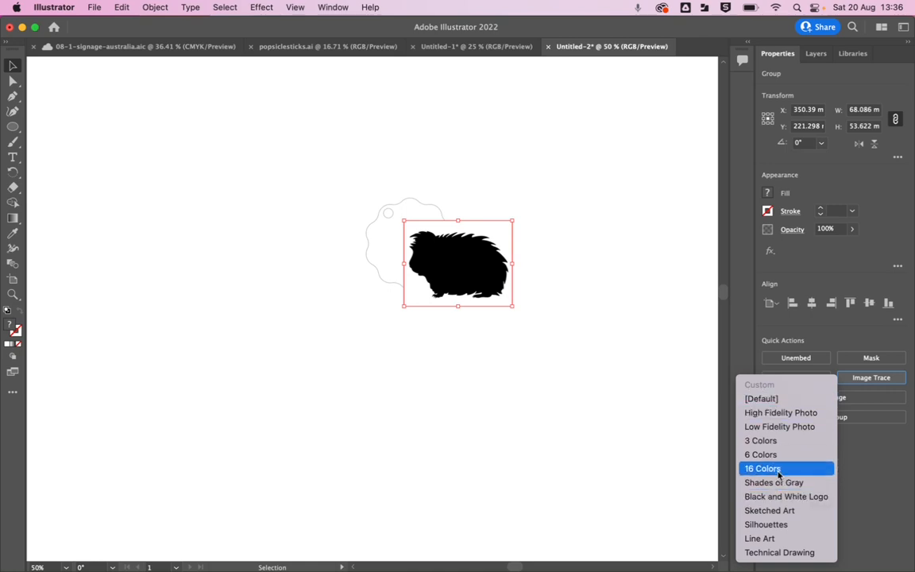
click(778, 499)
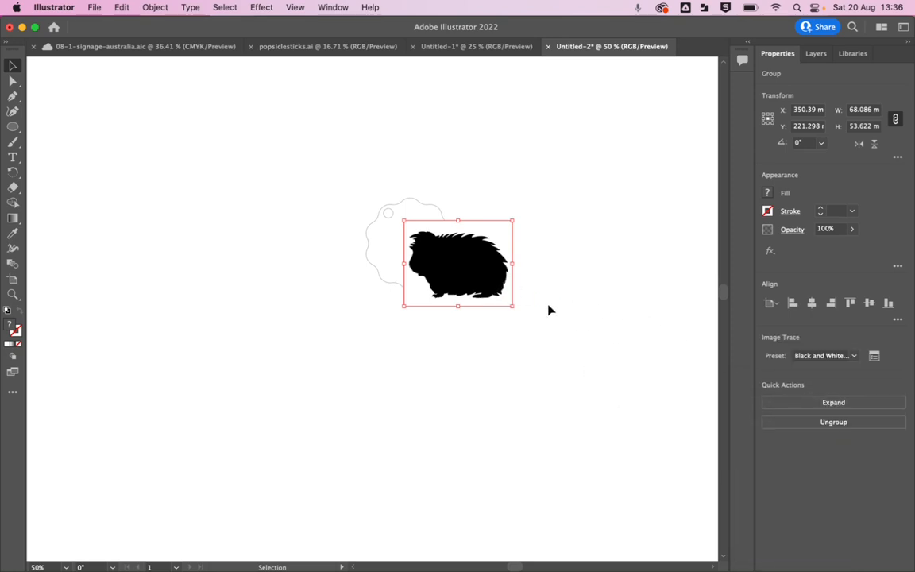
click(816, 53)
click(795, 74)
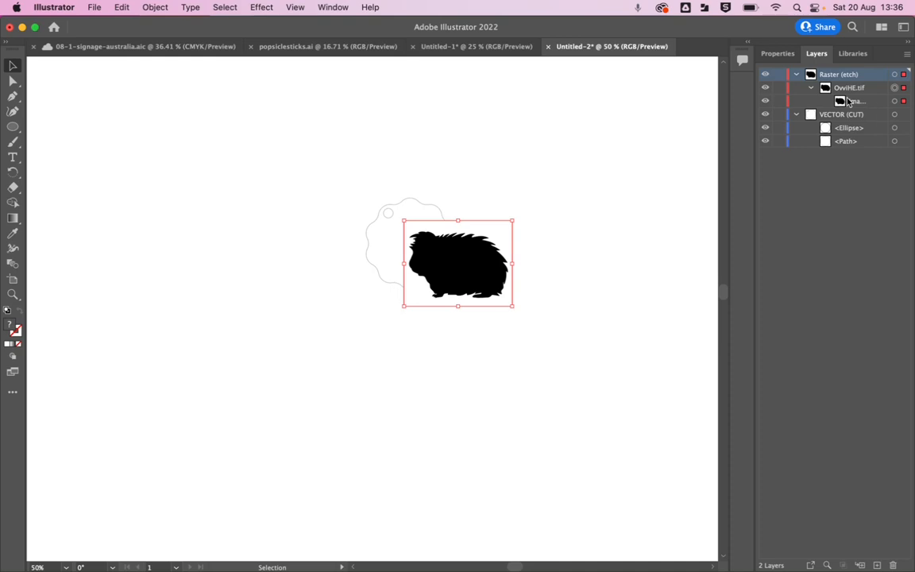
click(811, 87)
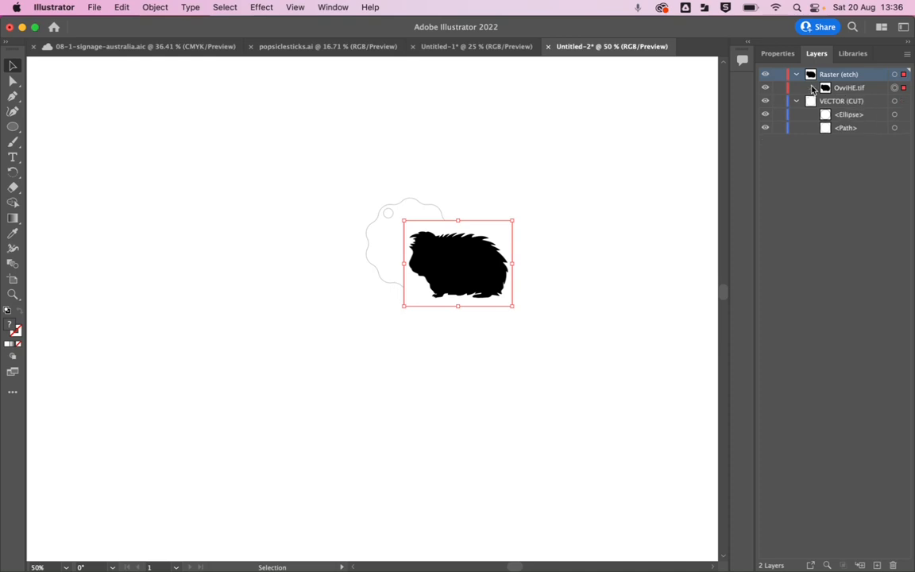
click(797, 74)
click(778, 53)
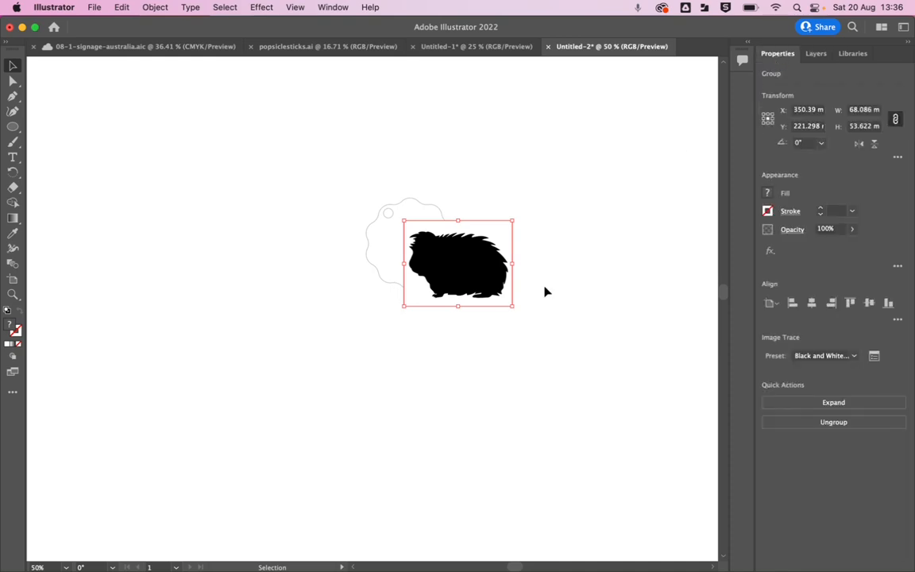
Expand the traced guinea pig and ungroup it into separate paths on the Raster (etch) layer.
click(841, 403)
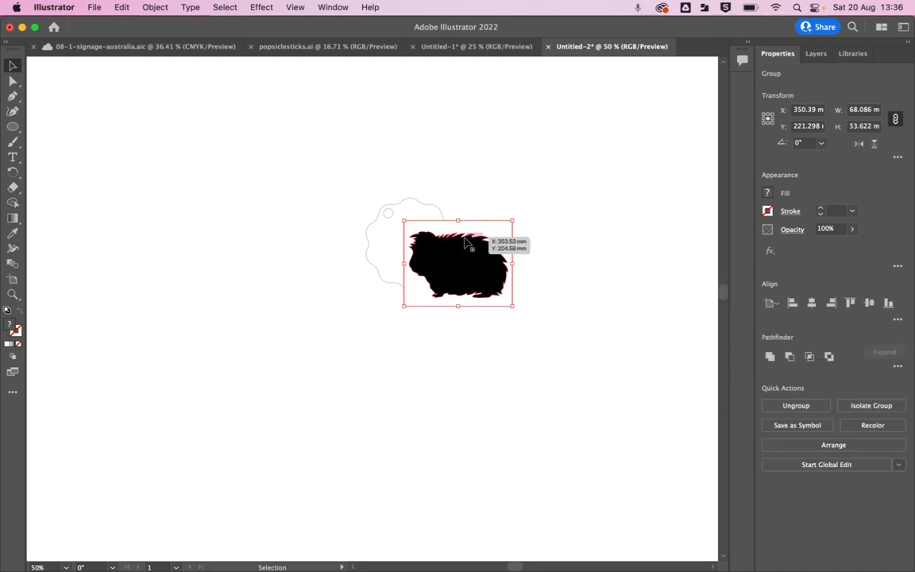
click(796, 407)
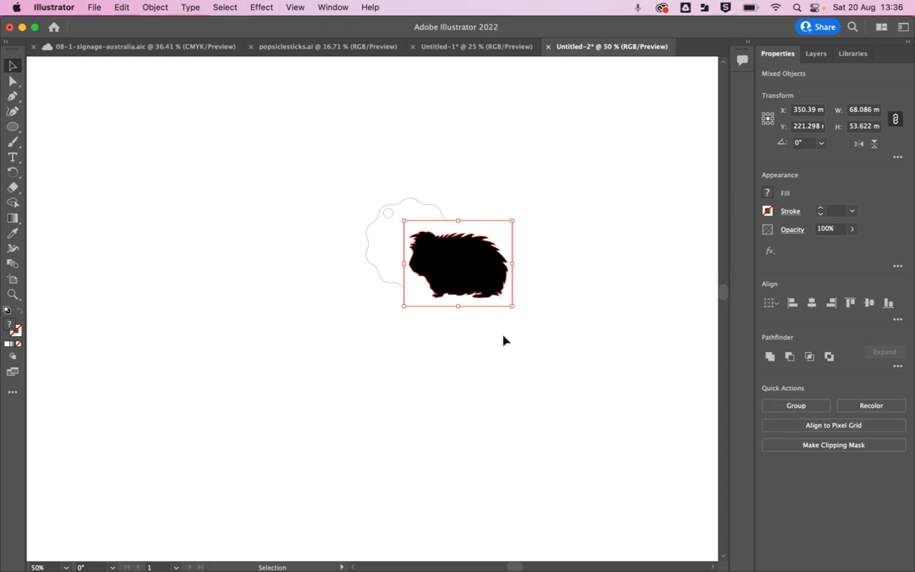
click(816, 53)
click(796, 74)
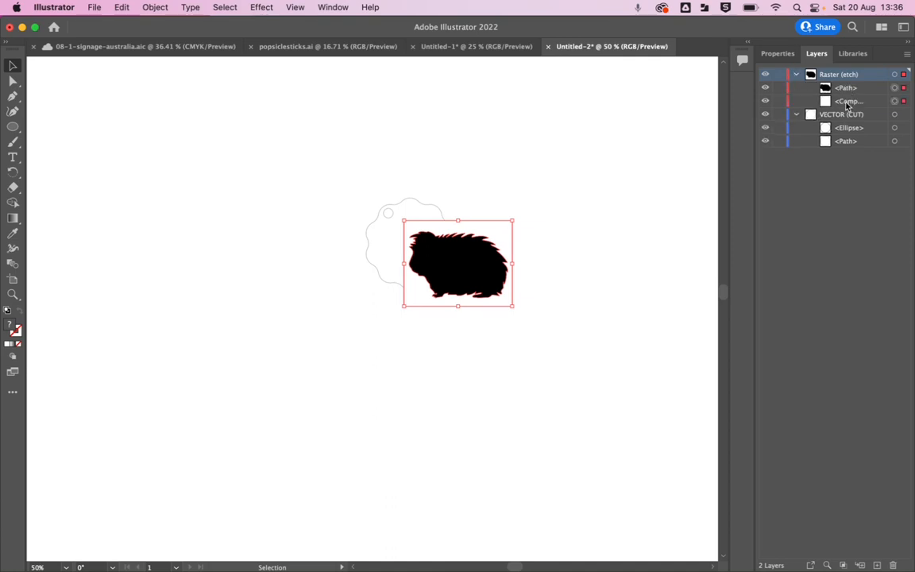
Delete the white background compound path surrounding the guinea pig silhouette.
click(847, 101)
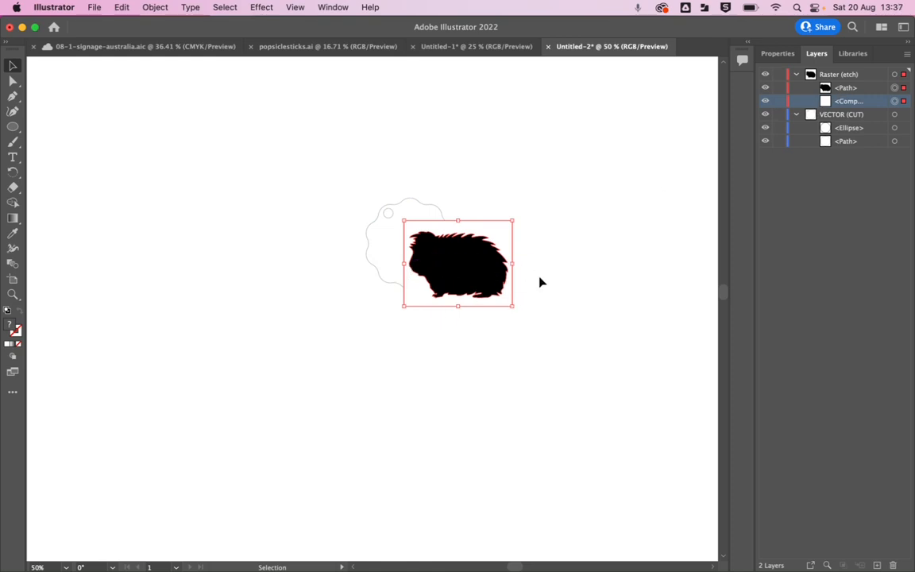
click(626, 247)
click(895, 102)
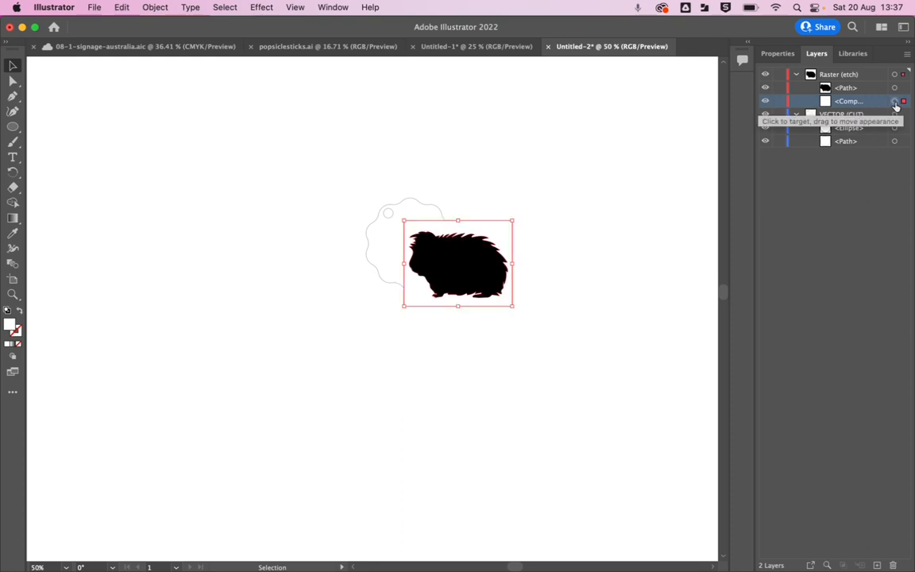
click(597, 263)
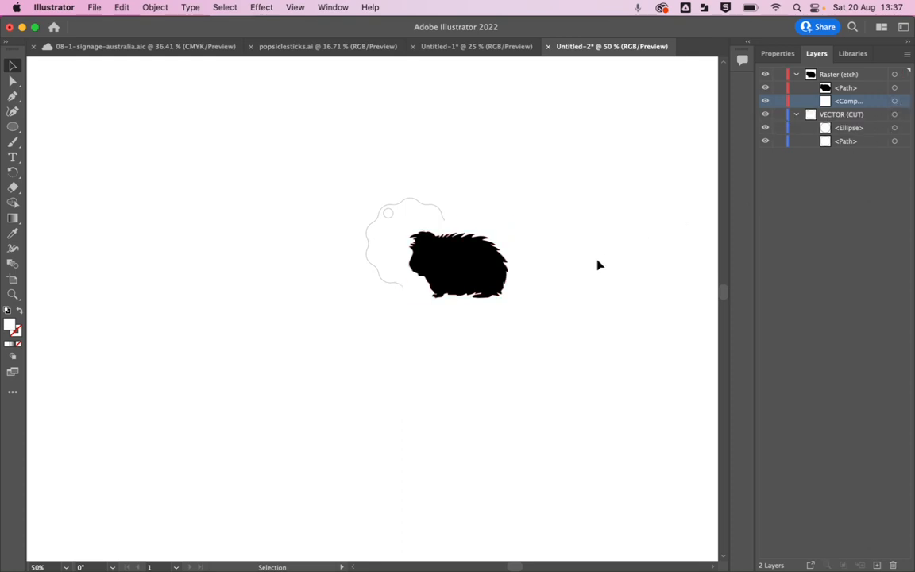
click(505, 239)
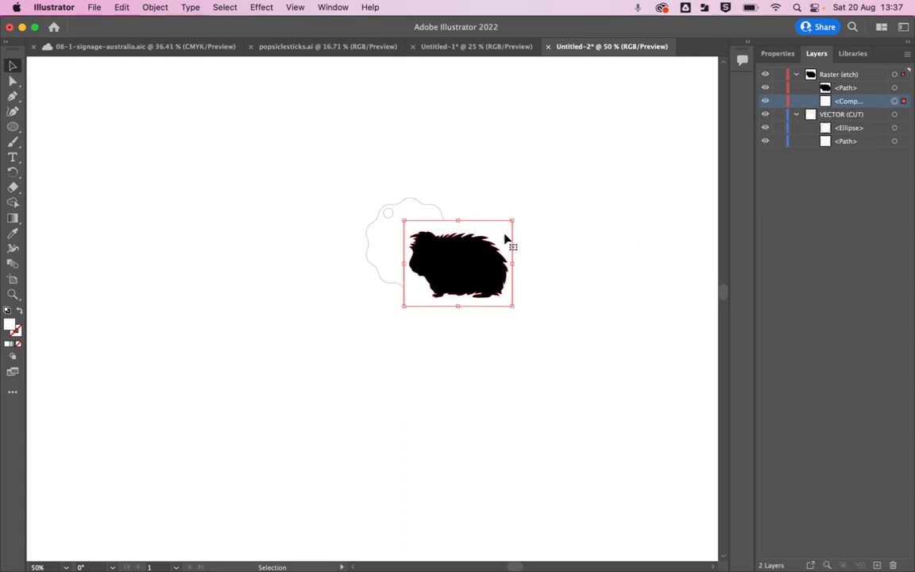
key(Delete)
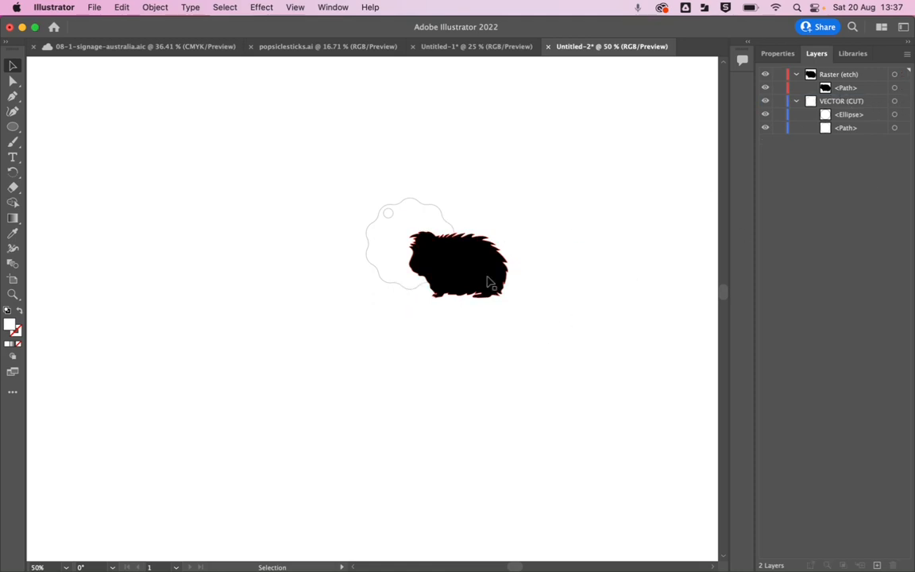
Change the guinea pig silhouette's fill colour to red.
click(489, 279)
click(778, 53)
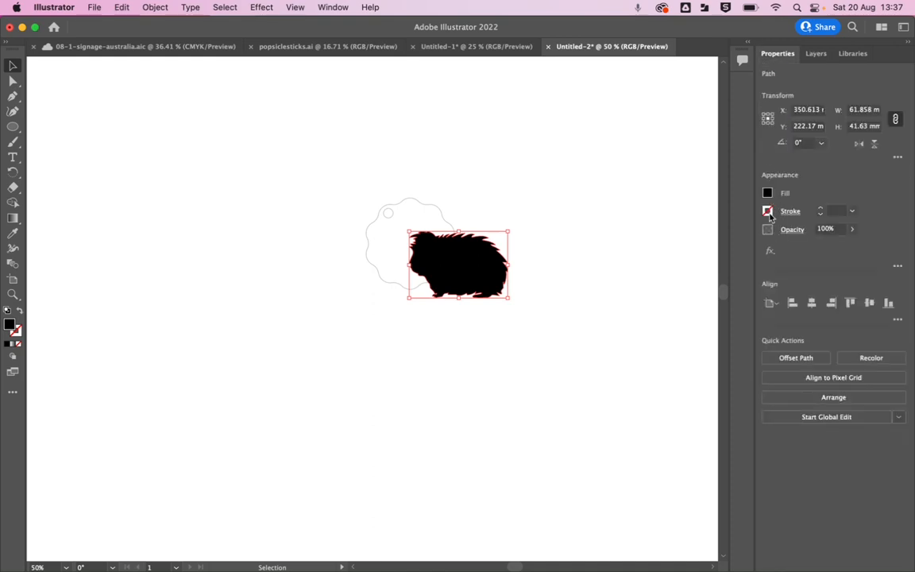
click(767, 194)
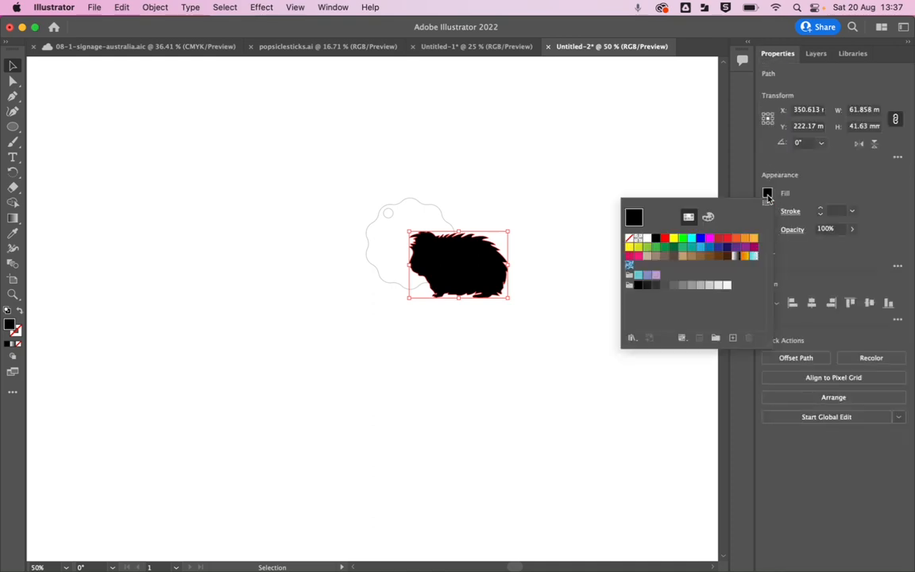
click(665, 238)
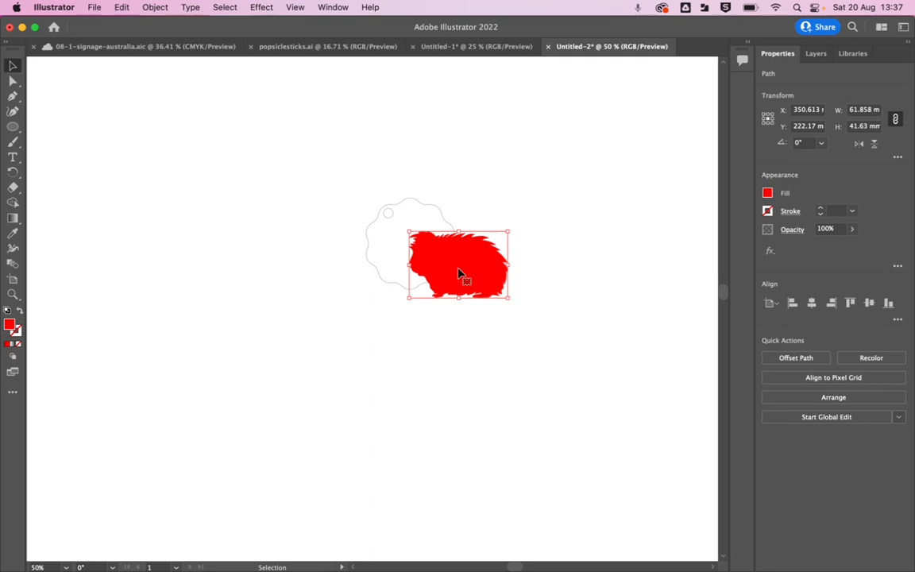
Move the red guinea pig clear of the scalloped tag and scale it proportionally to a width of 50 mm.
drag(462, 273, 527, 251)
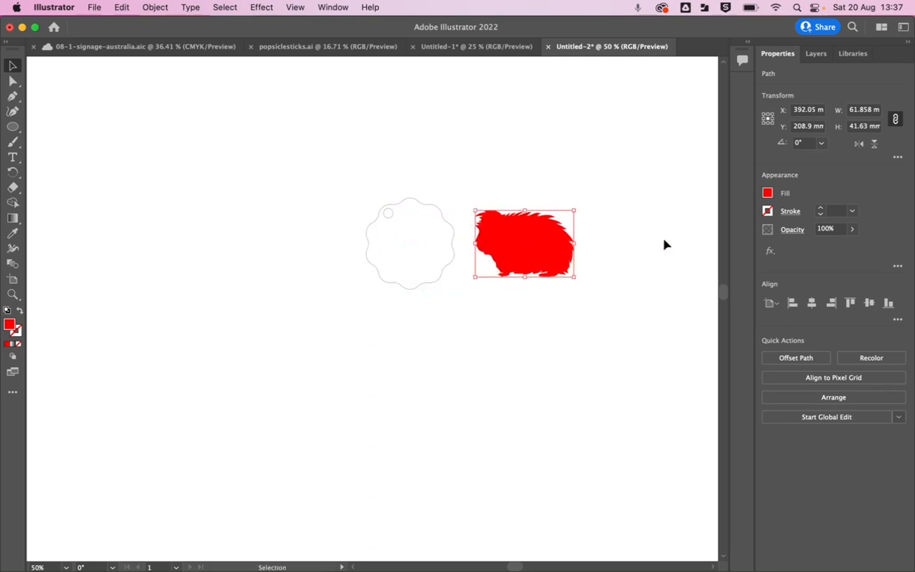
click(867, 110)
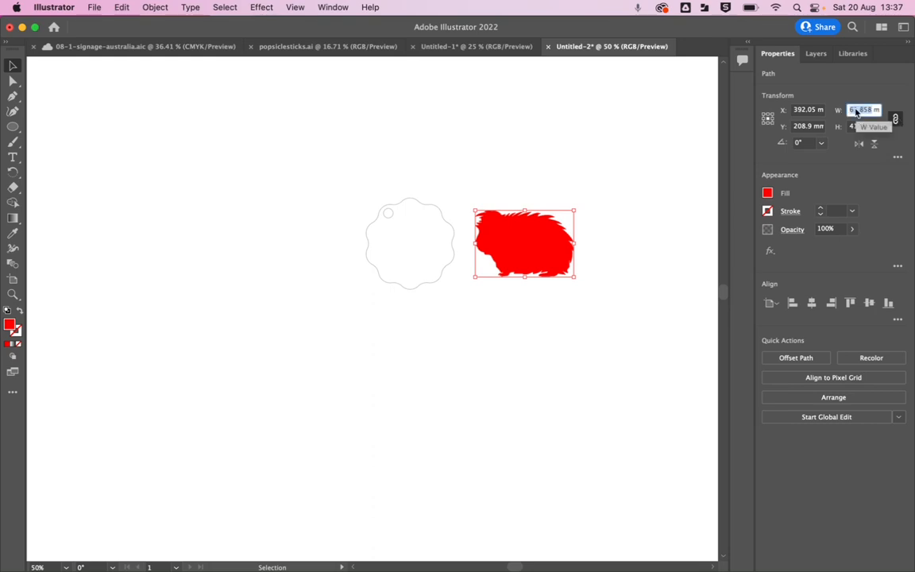
text(50)
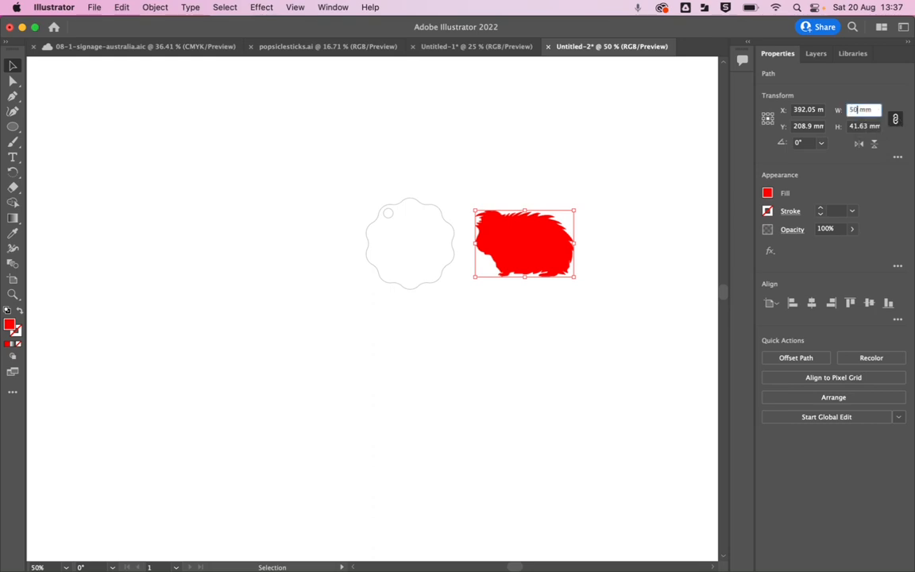
key(Return)
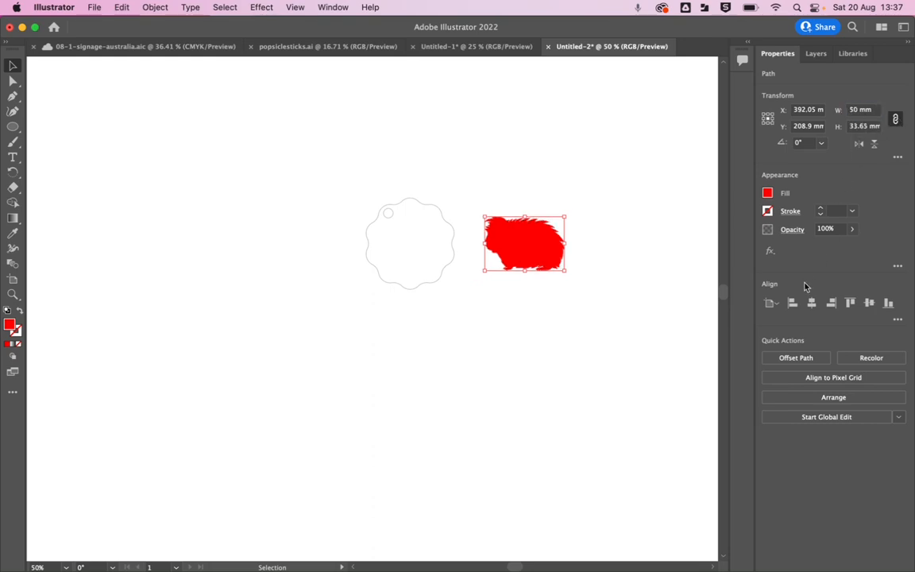
Check the video content list in Untitled-1, then go back to Untitled-2 and deselect the guinea pig.
click(476, 47)
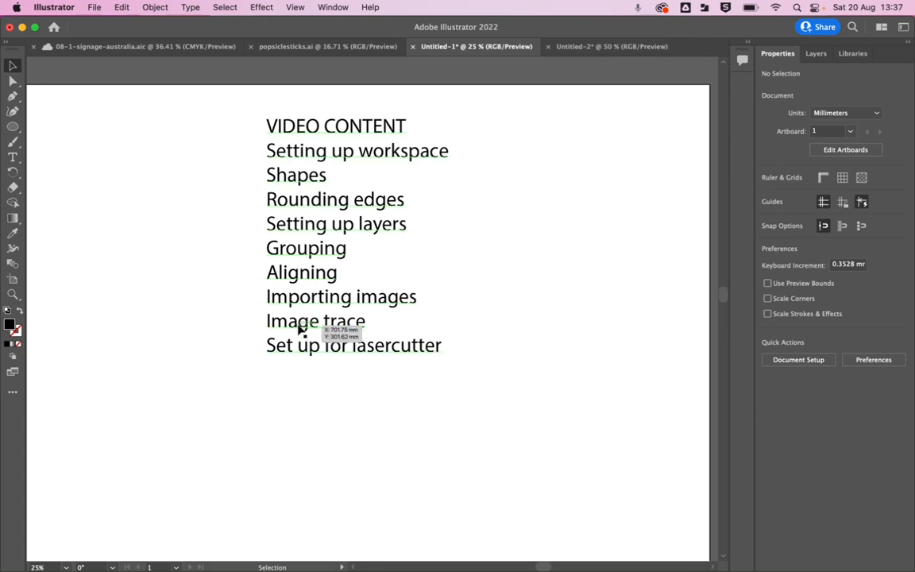
click(599, 47)
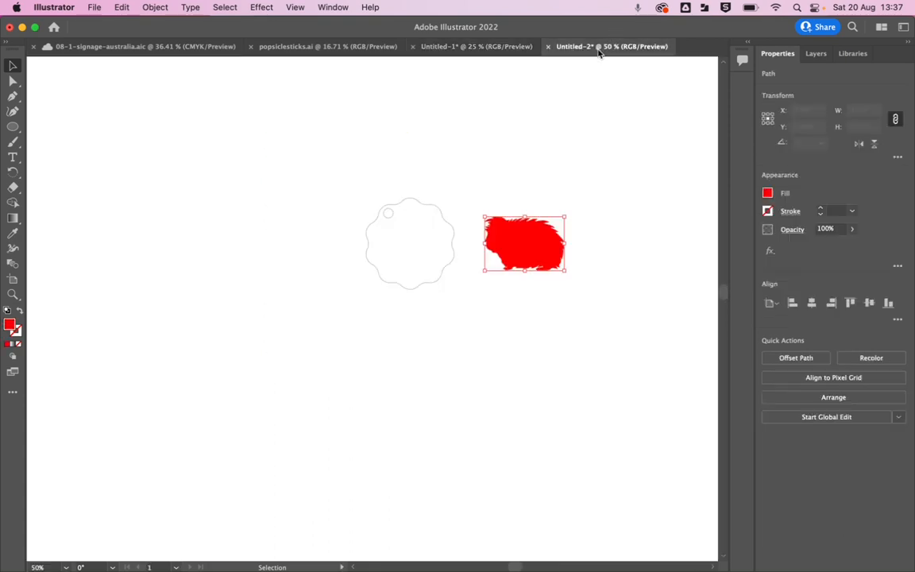
click(461, 294)
Group the 6 mm hole with the scalloped outline on the VECTOR (CUT) layer.
click(390, 216)
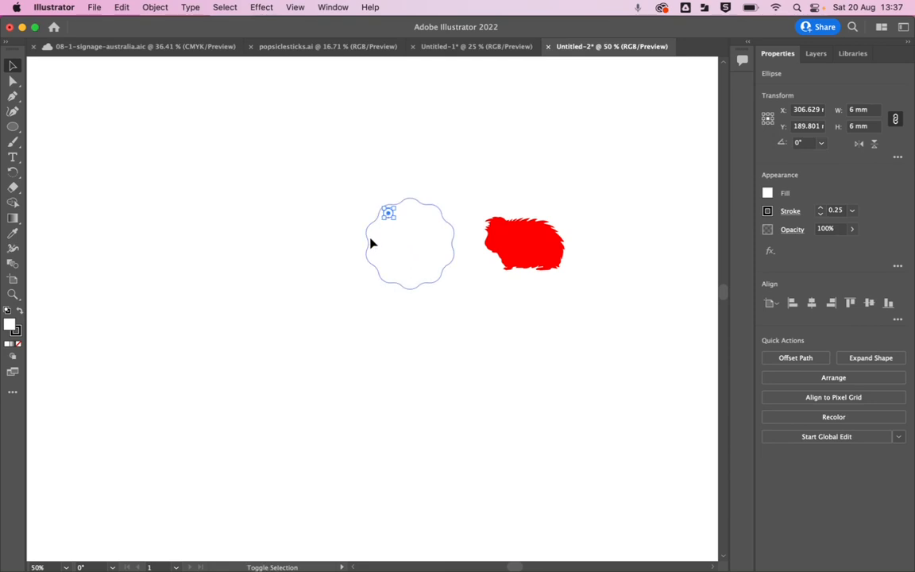
shift+click(371, 243)
click(805, 54)
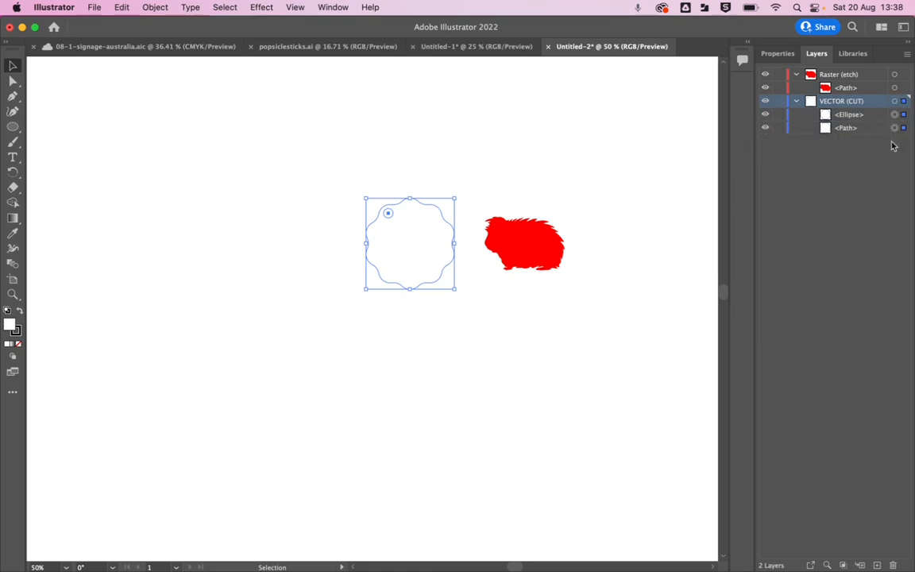
key(super+g)
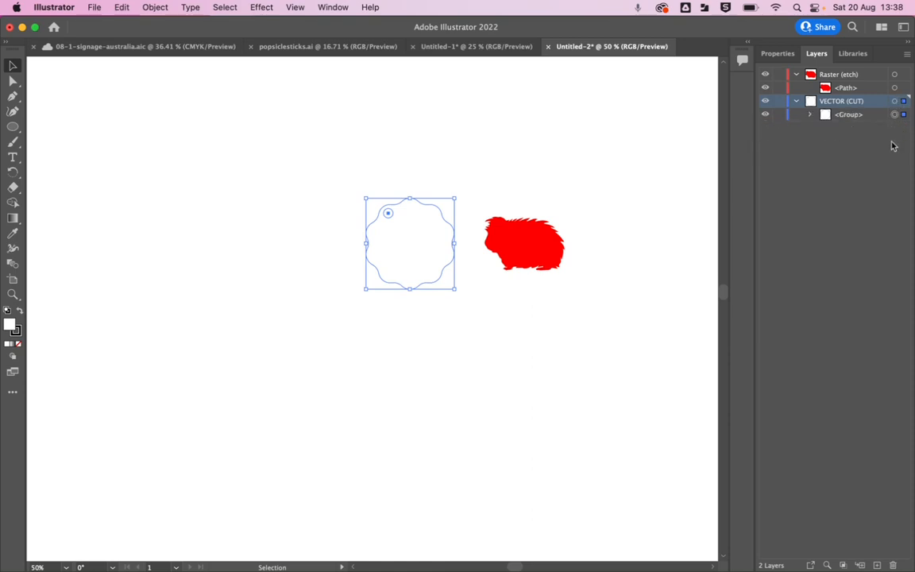
click(515, 338)
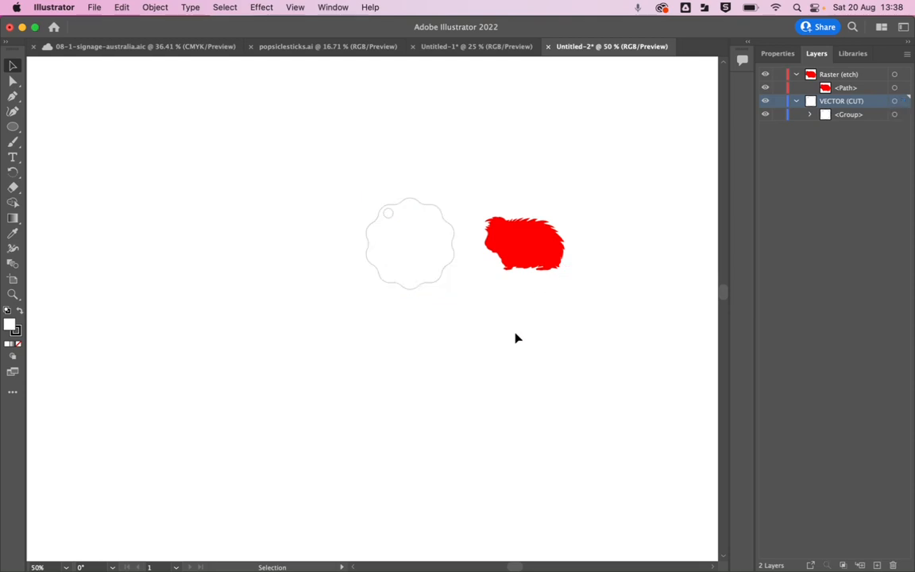
click(862, 118)
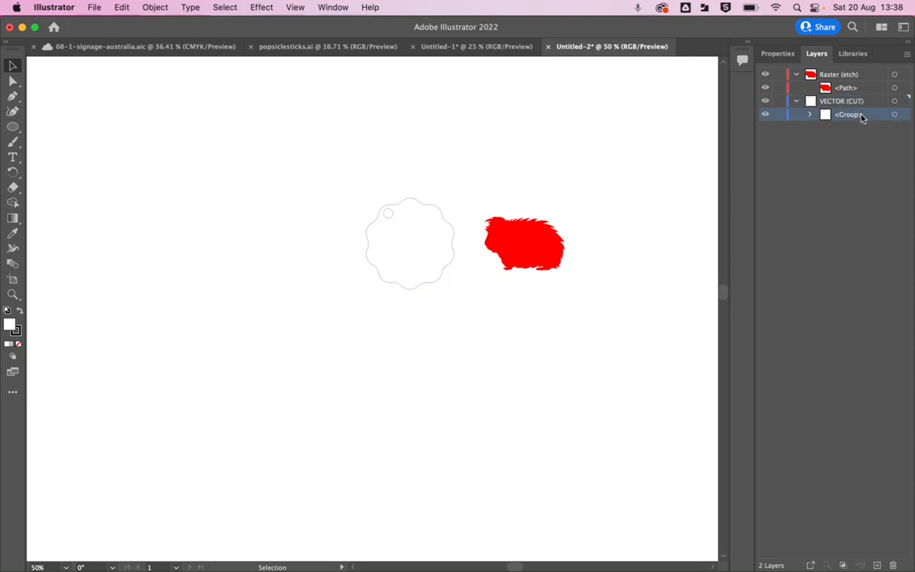
Centre the guinea pig silhouette and the scalloped tag group on each other horizontally and vertically.
click(411, 287)
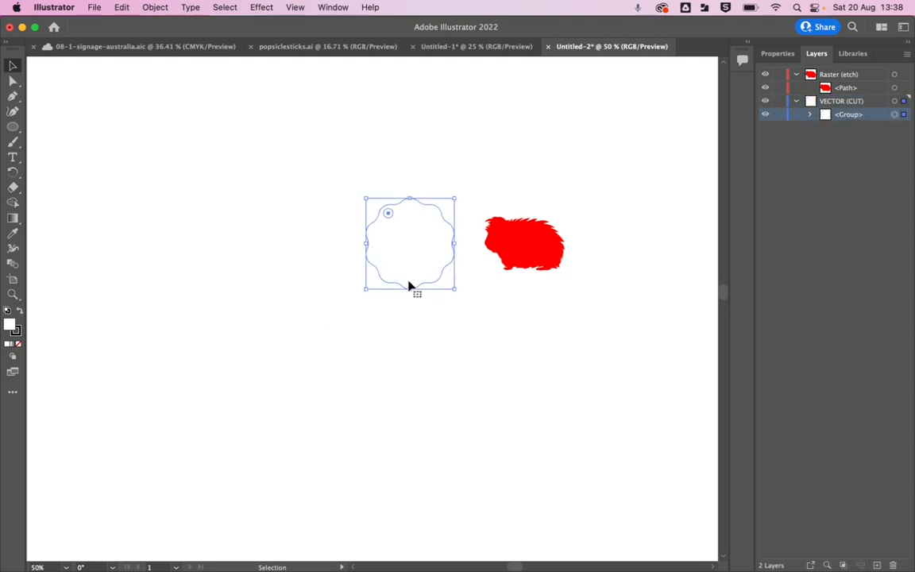
shift+click(526, 259)
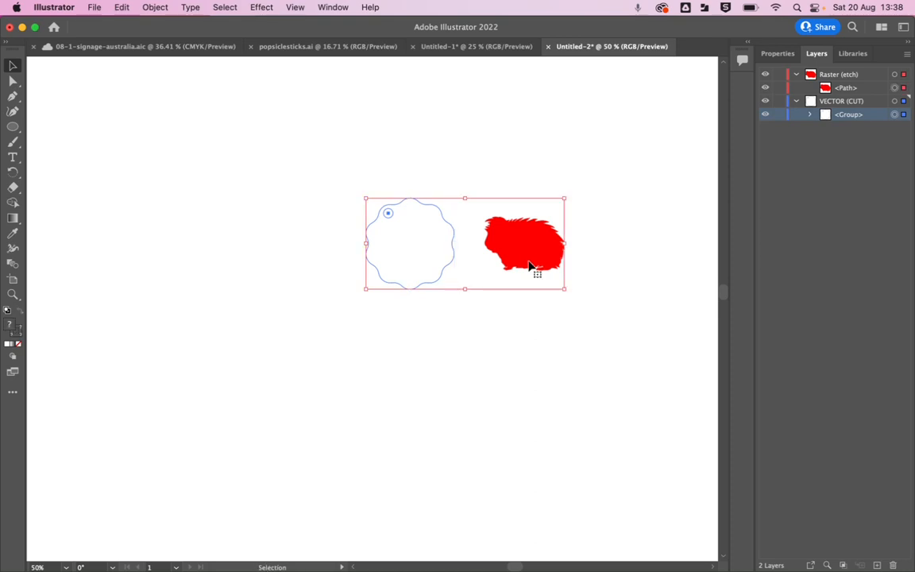
click(778, 54)
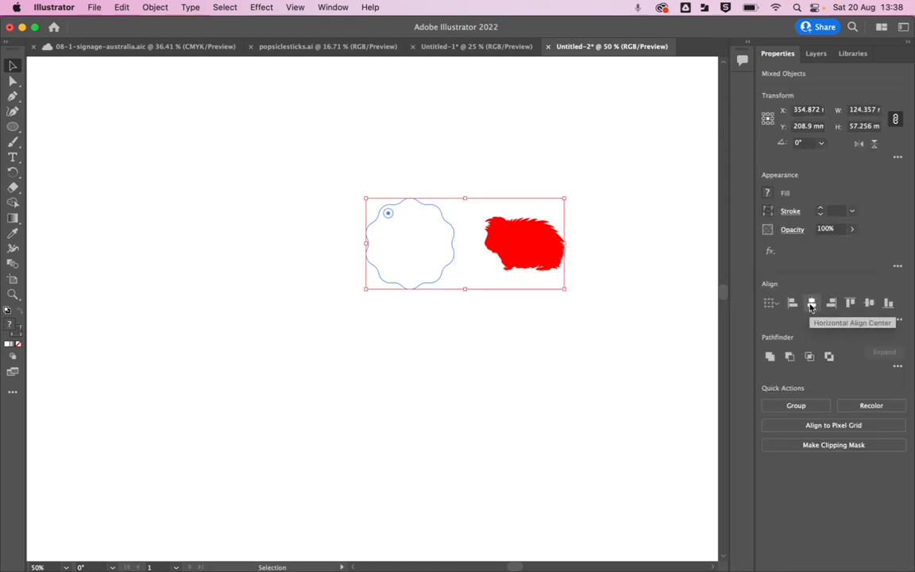
click(812, 305)
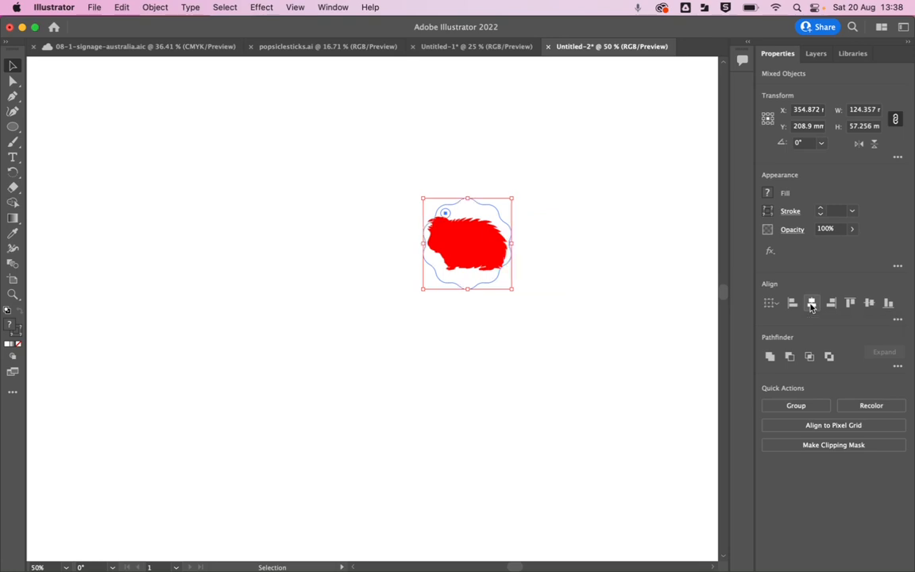
click(869, 304)
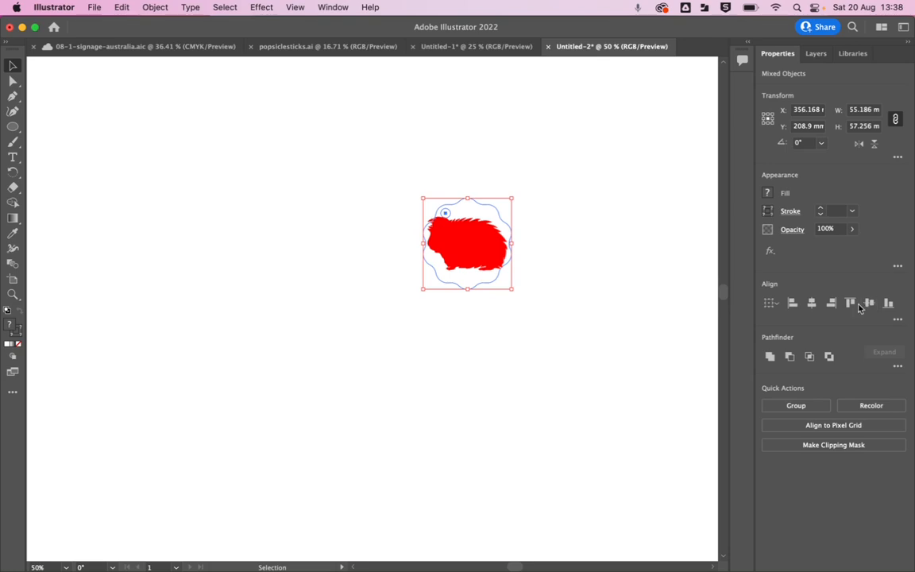
click(578, 275)
Rotate the guinea pig silhouette about 16° counterclockwise so it clears the tag's hole, and keep it selected.
scroll(480, 251, down, 2)
scroll(479, 251, up, 4)
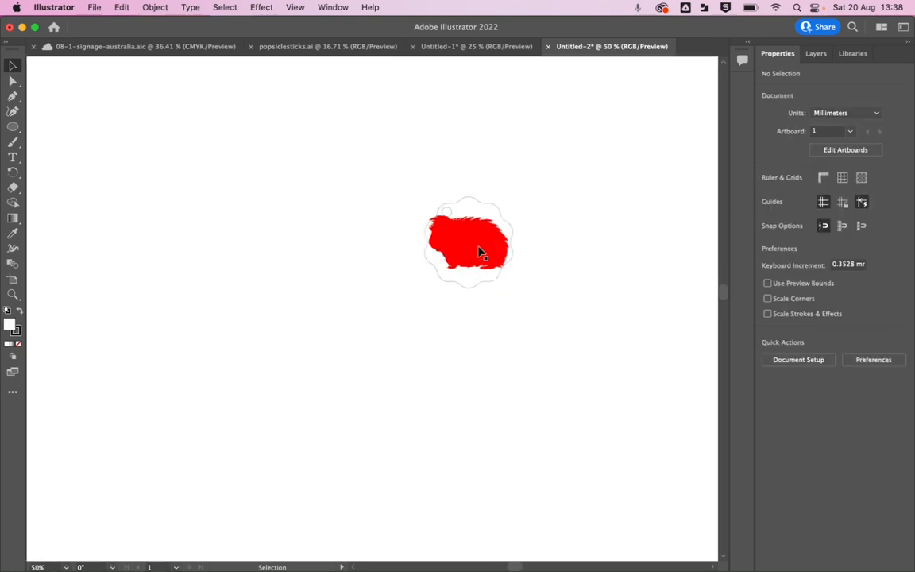
click(457, 282)
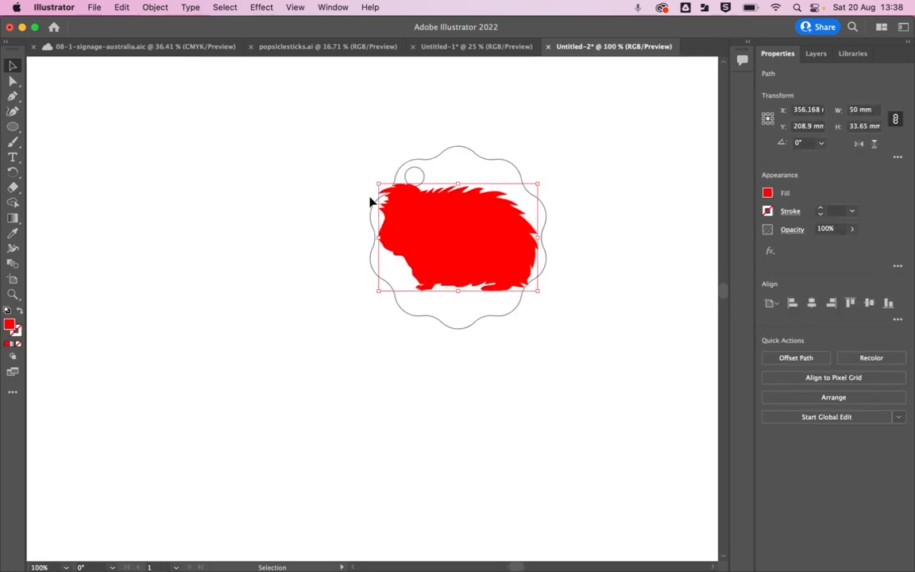
drag(385, 194, 387, 196)
drag(540, 180, 532, 151)
click(651, 206)
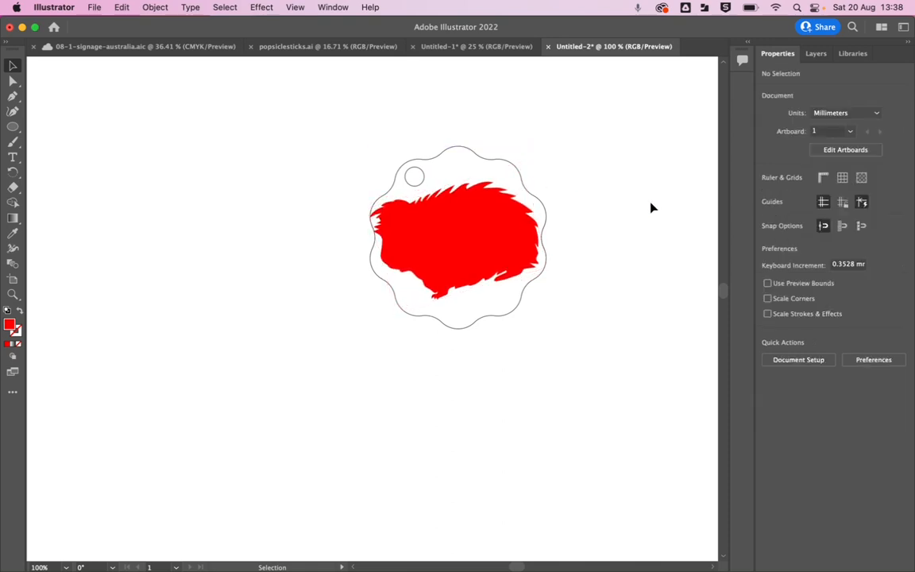
click(477, 264)
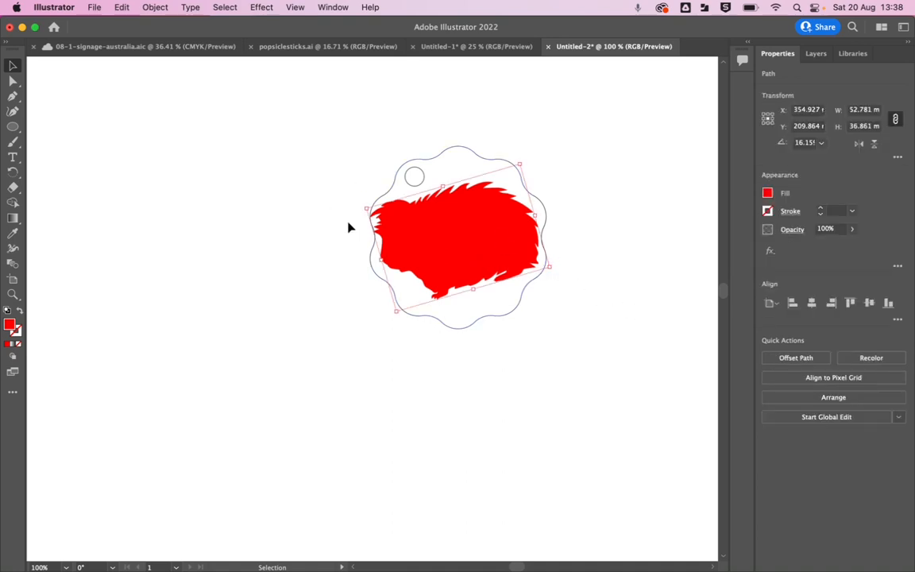
Nudge the guinea pig silhouette slightly right to X 355.279 mm, scale it proportionally to 50 mm wide, and deselect it.
key(Right)
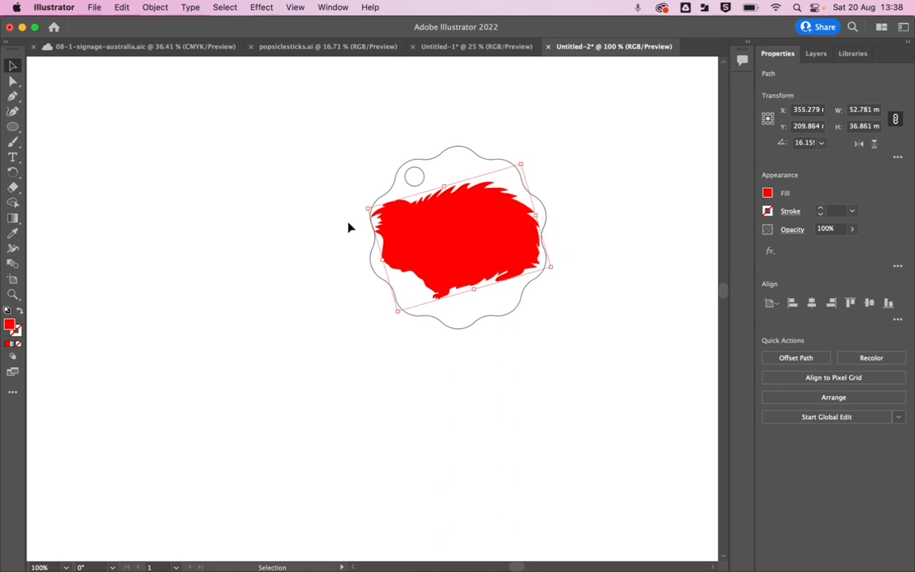
key(Right)
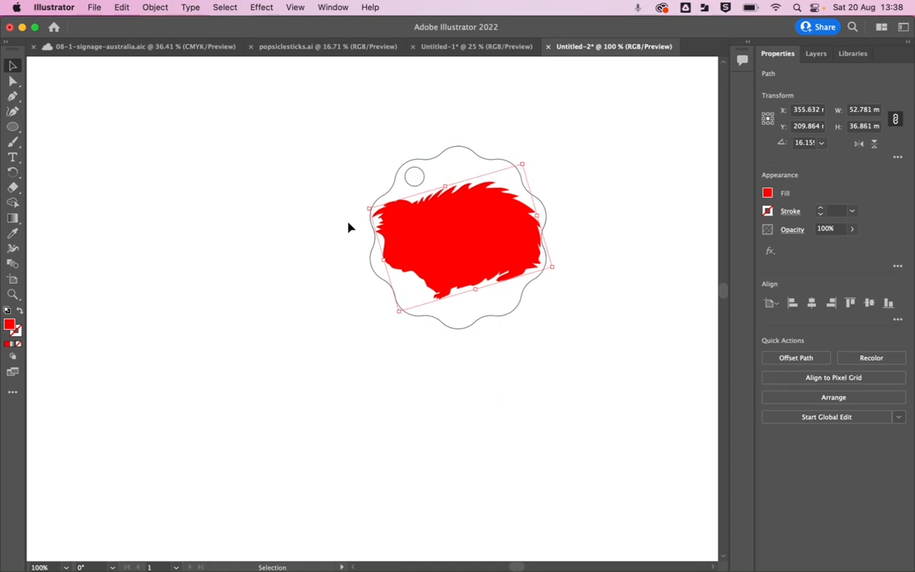
key(Left)
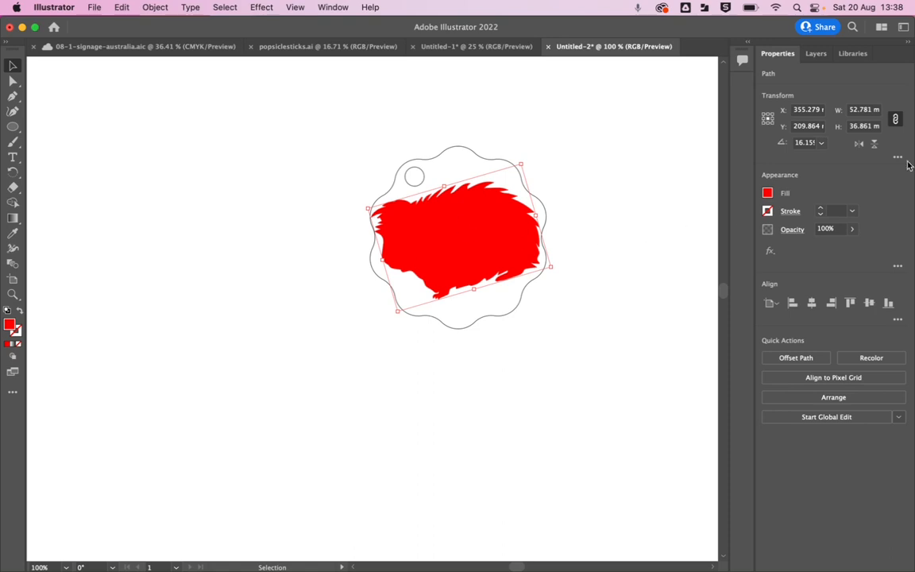
click(862, 110)
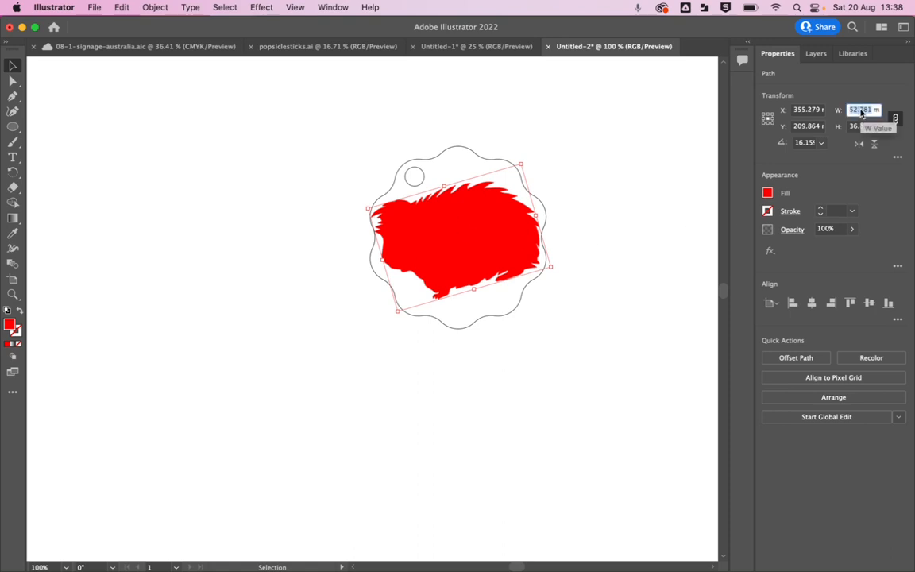
text(5mm)
key(Return)
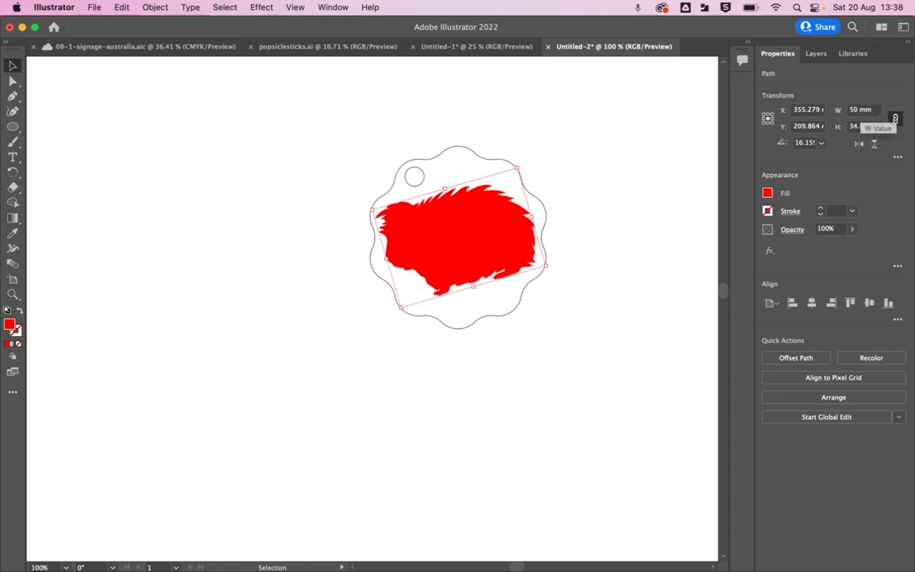
click(658, 266)
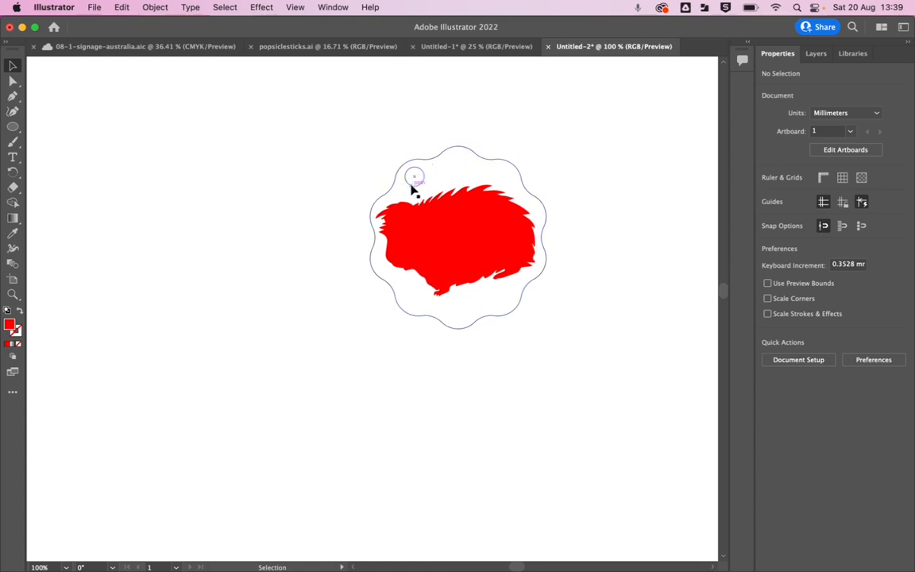
Move the scalloped tag together with its guinea pig silhouette into the artboard's upper-left corner and deselect them.
scroll(323, 266, up, 5)
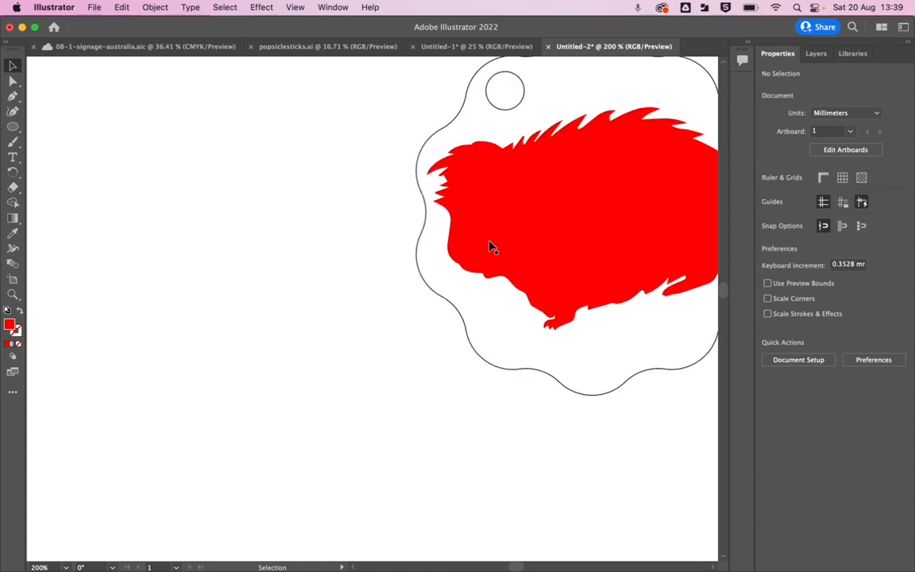
scroll(553, 240, down, 5)
scroll(650, 238, down, 1)
drag(692, 211, 446, 182)
scroll(468, 213, down, 1)
scroll(469, 211, down, 5)
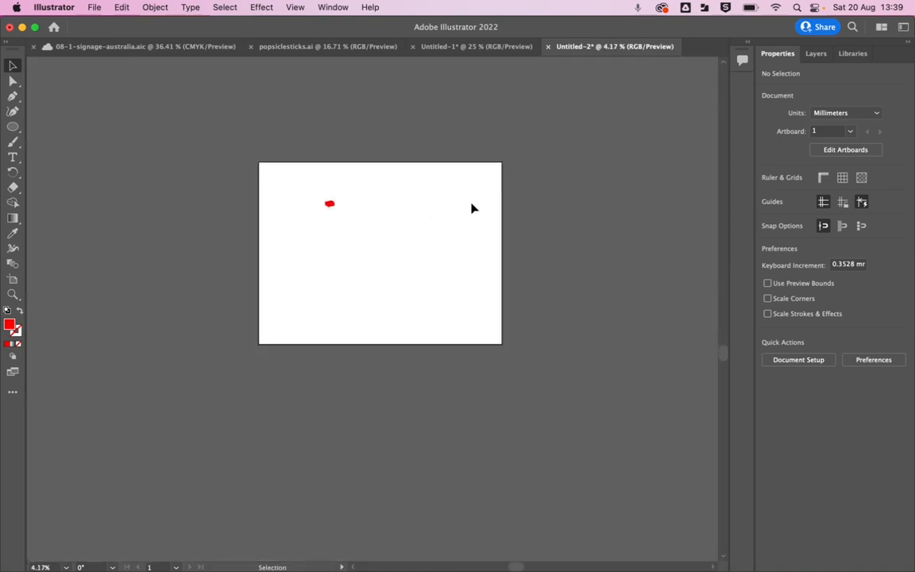
scroll(471, 208, up, 2)
drag(293, 218, 455, 245)
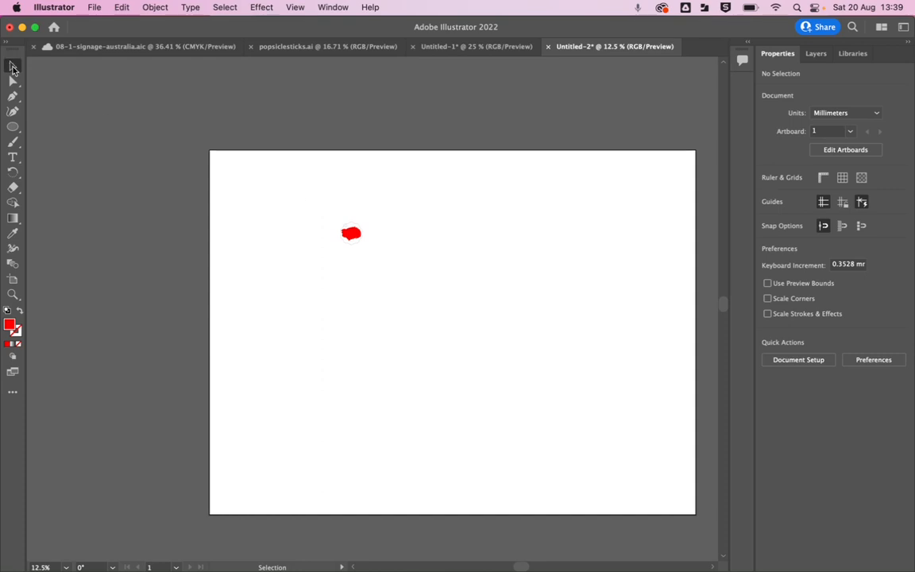
drag(278, 193, 228, 169)
click(286, 213)
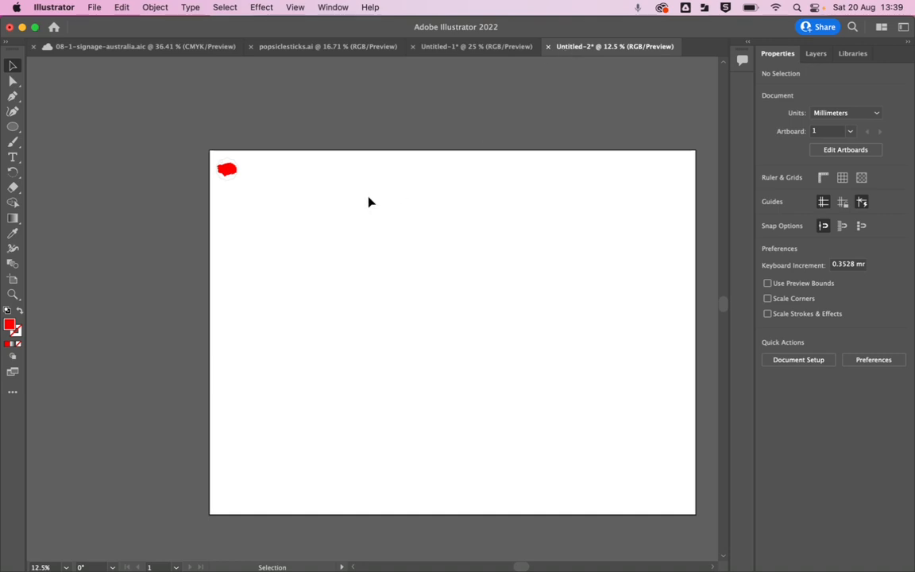
Try placing a duplicate of the tag and guinea pig silhouette beside the original in the upper-left corner.
drag(198, 150, 260, 188)
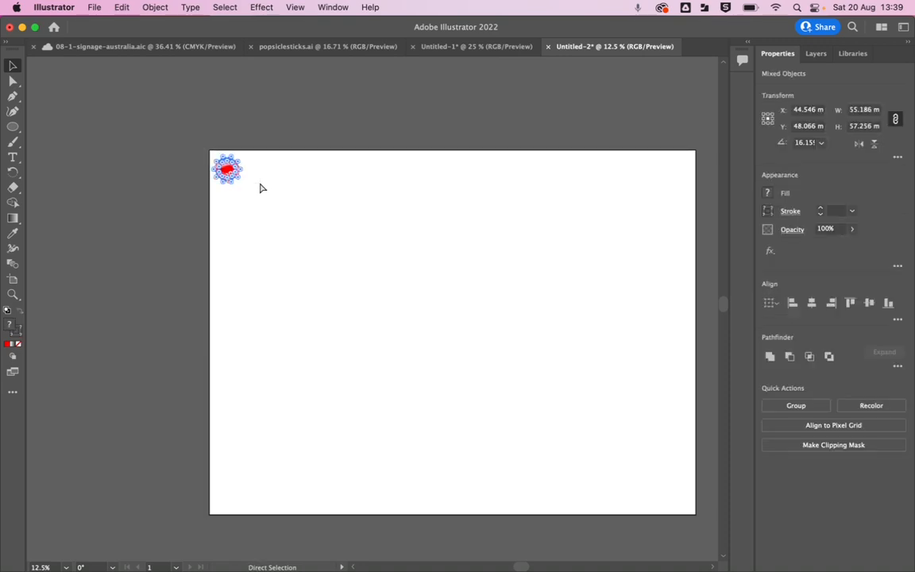
key(super+c)
key(super+v)
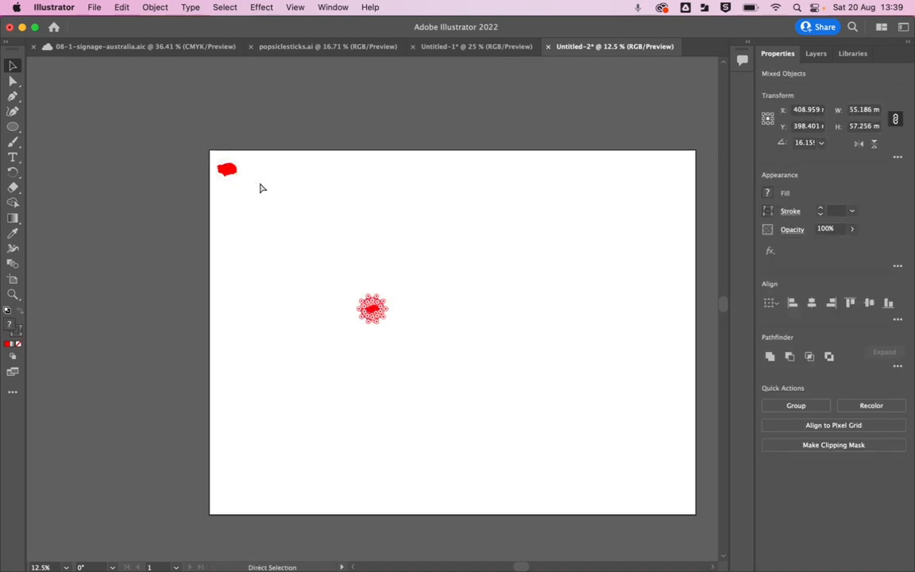
click(326, 283)
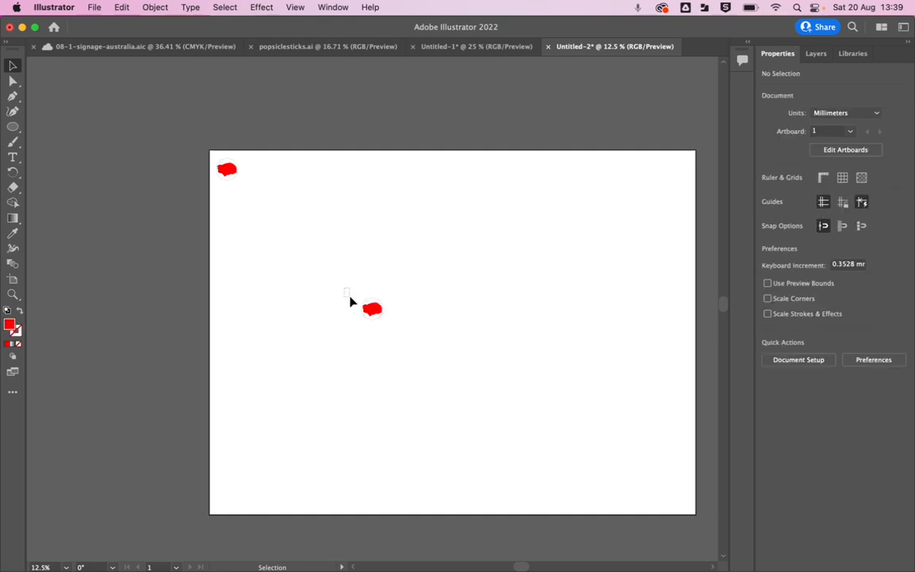
drag(350, 301, 368, 308)
drag(300, 199, 262, 179)
click(317, 178)
drag(296, 151, 247, 197)
key(Delete)
click(89, 7)
mouse_move(370, 7)
click(523, 74)
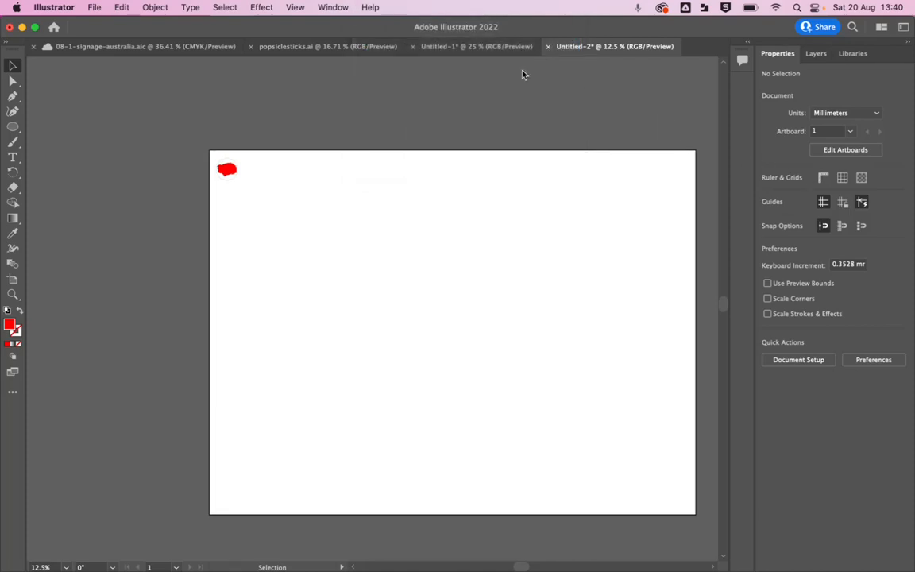
Save the Untitled-1 document to Creative Cloud as gp01 and dismiss the sharing options.
click(453, 46)
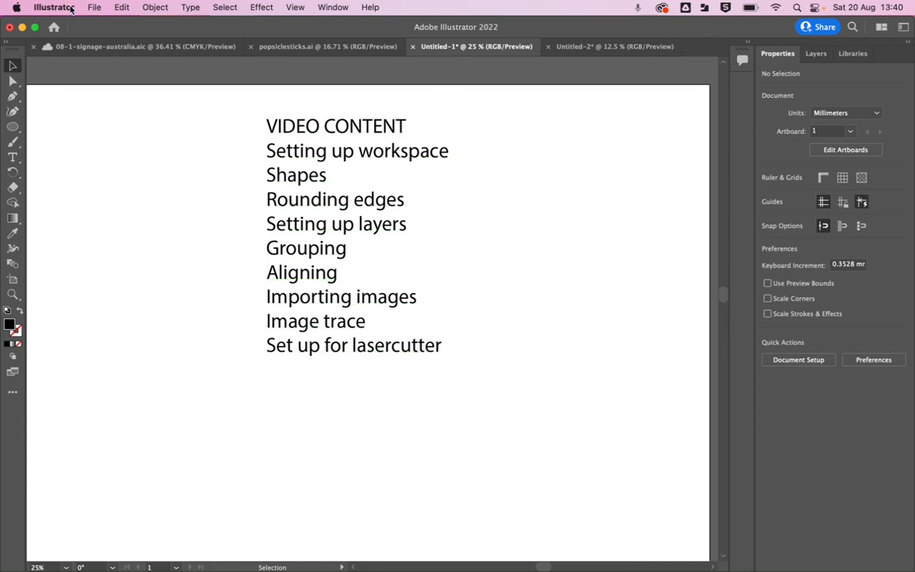
click(94, 7)
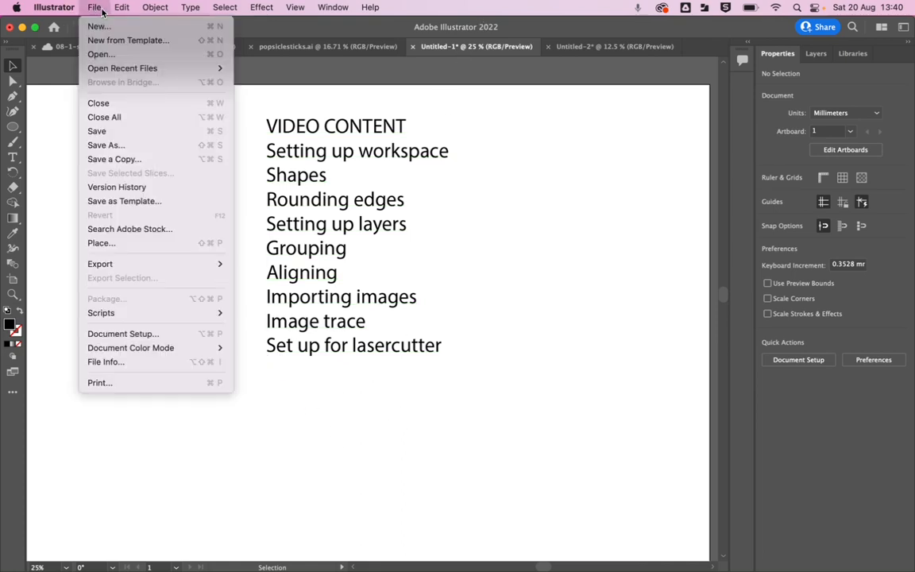
click(112, 135)
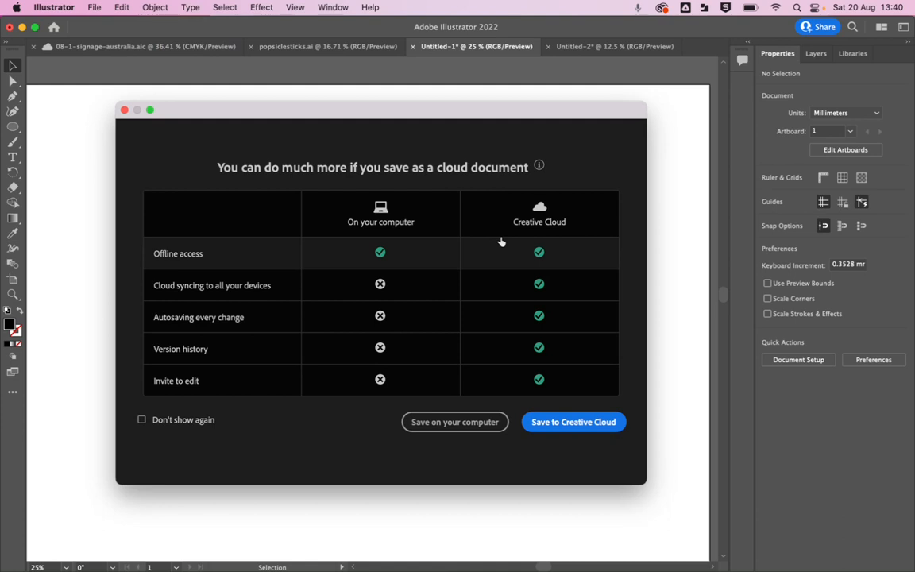
click(560, 426)
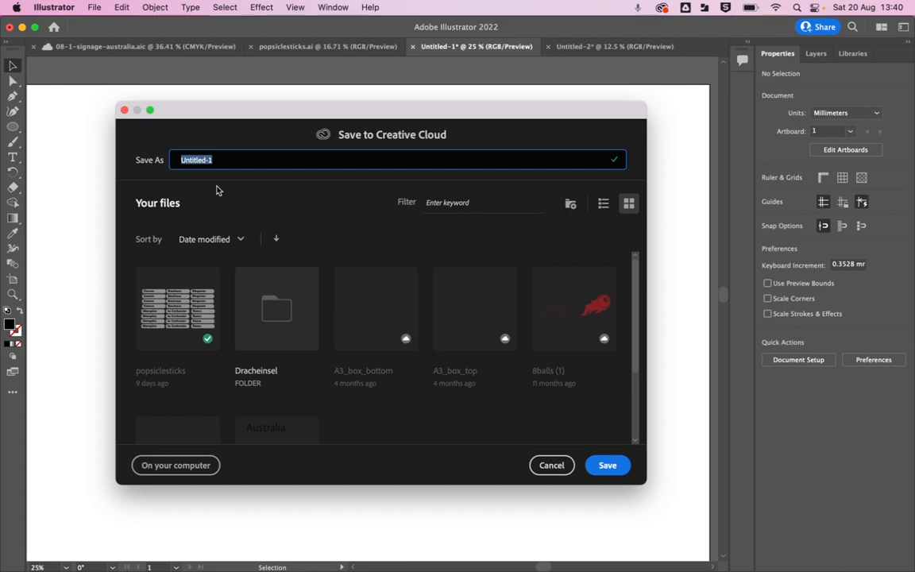
text(gp01)
click(605, 465)
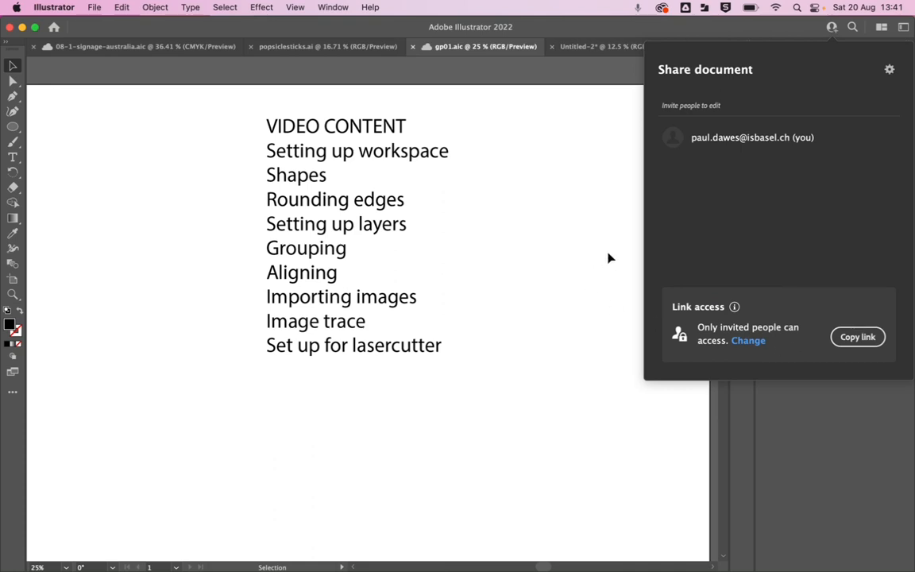
click(546, 320)
Save the document on the computer in Downloads as gp01.ai, in Adobe Illustrator format with Illustrator 2020 compatibility.
click(94, 7)
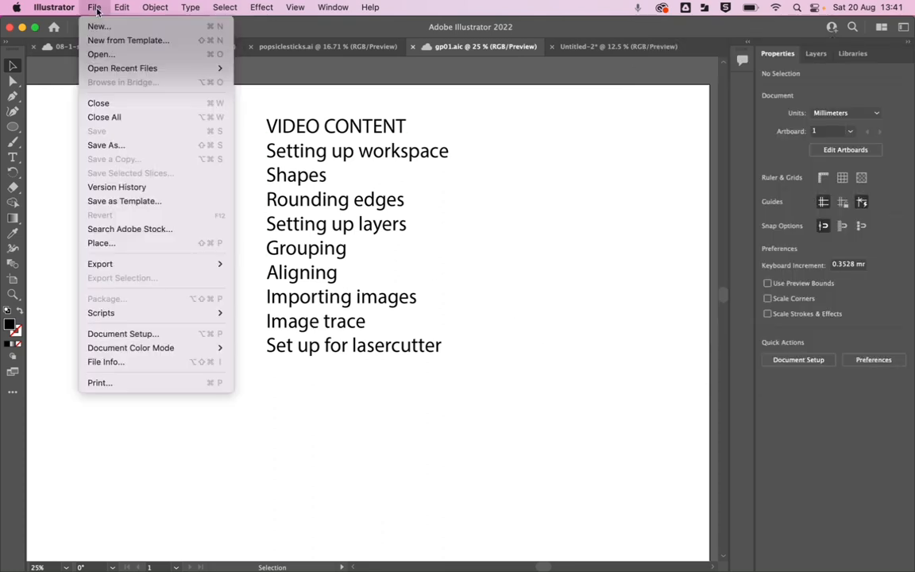
click(111, 145)
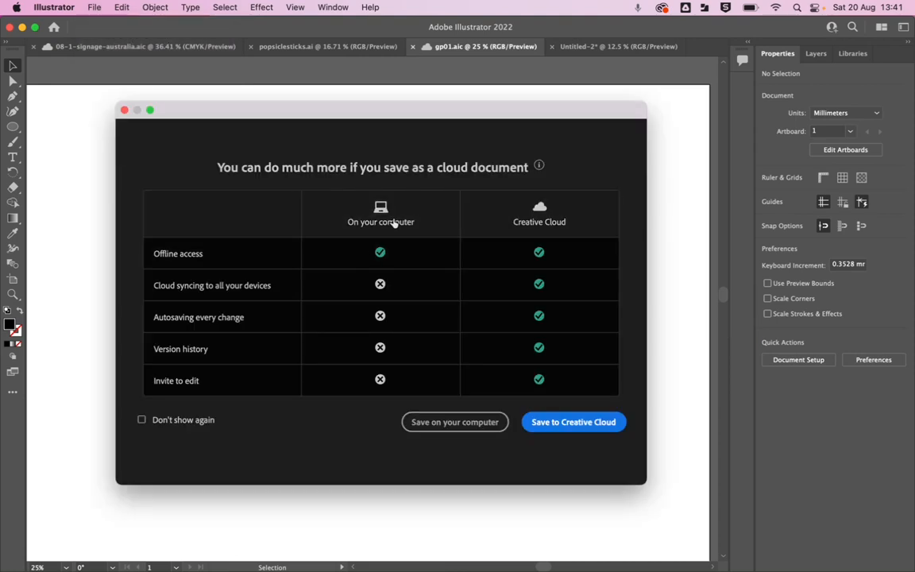
click(463, 422)
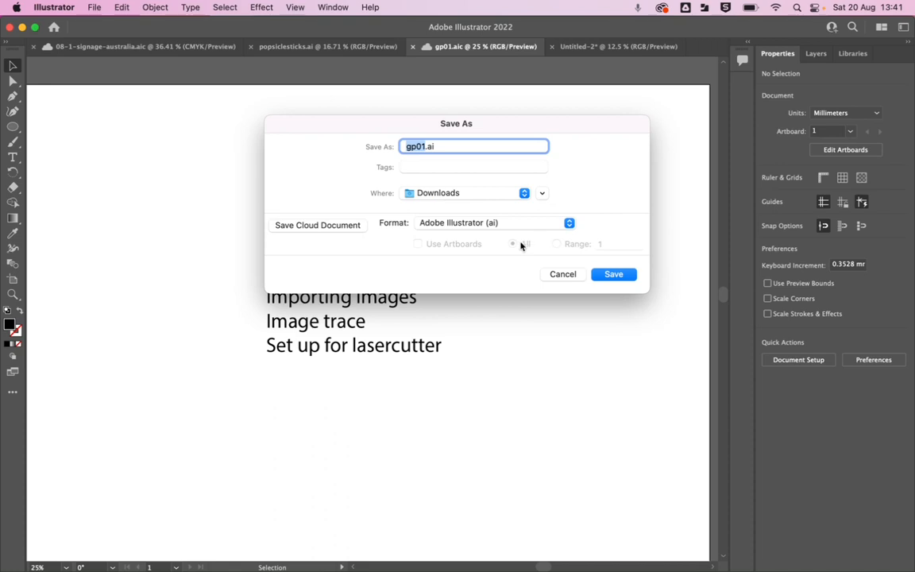
click(607, 276)
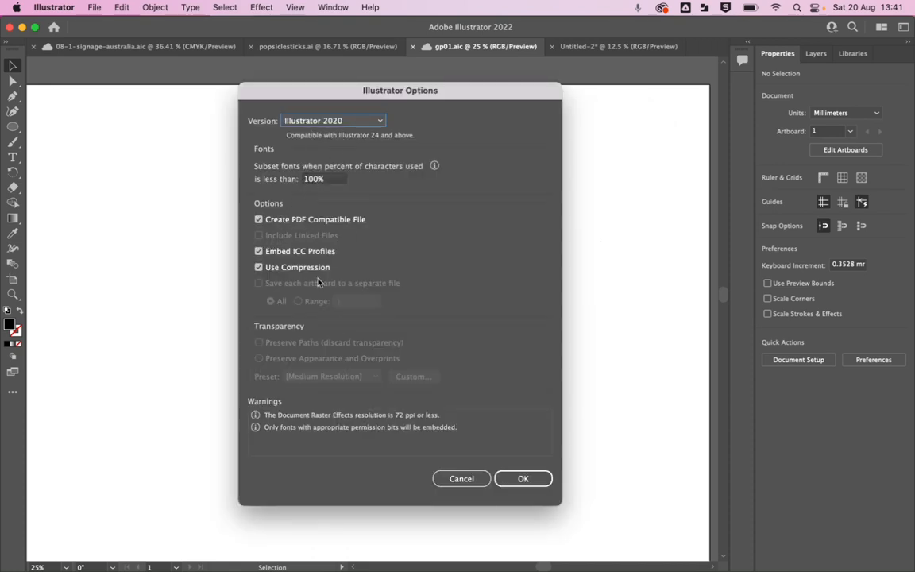
click(524, 480)
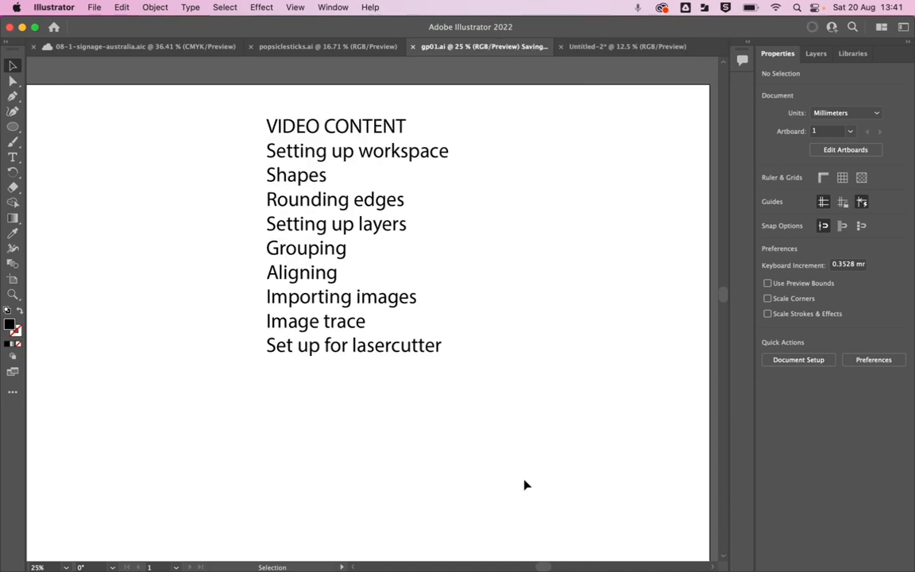
Check the Downloads folder for the saved gp01.ai file, then return to the document.
mouse_move(588, 556)
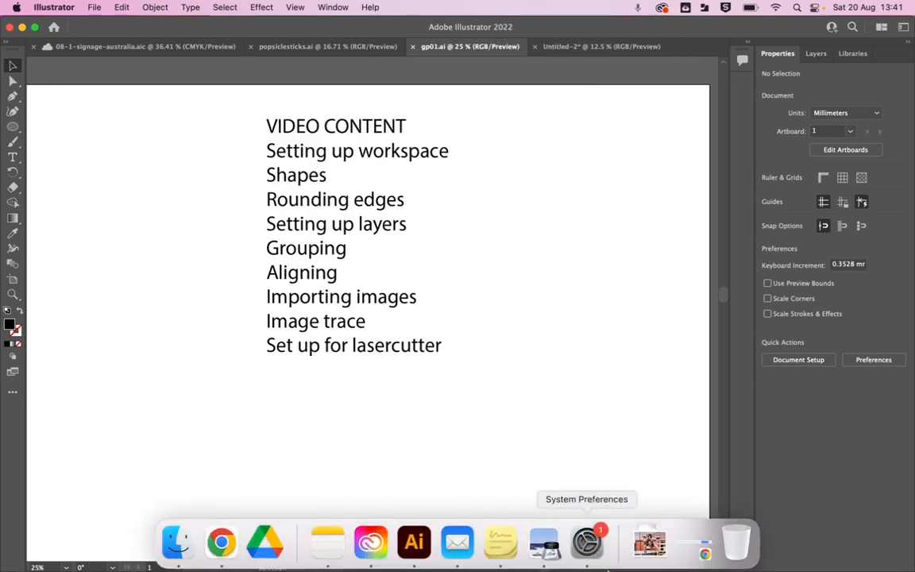
click(656, 548)
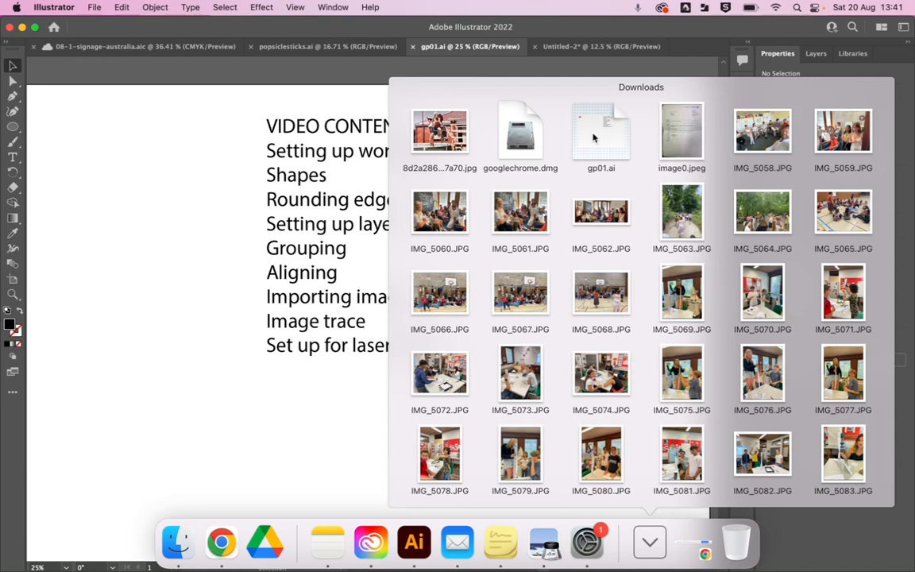
click(141, 509)
Examine the tag in the artboard's upper-left corner and the video content list in gp01.ai.
scroll(254, 256, up, 2)
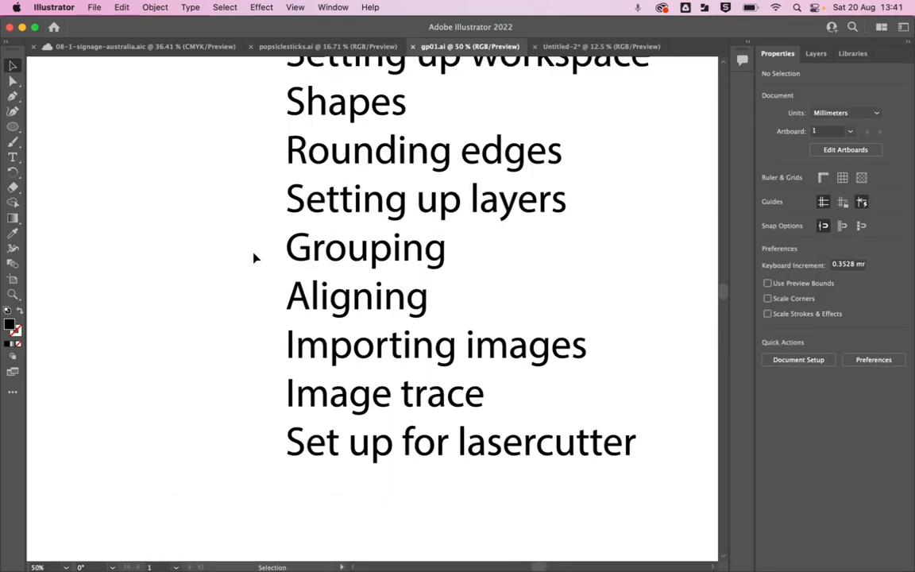
scroll(254, 256, down, 10)
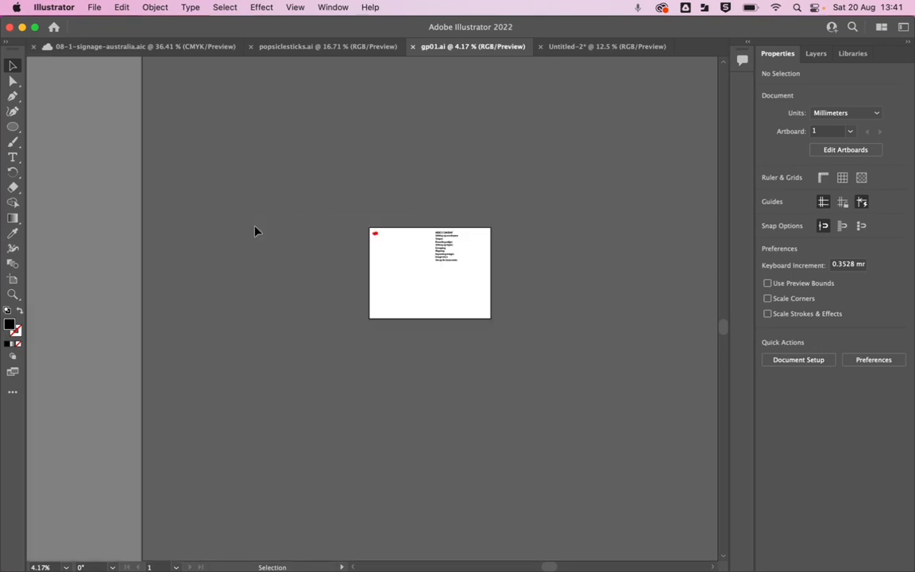
scroll(278, 228, up, 8)
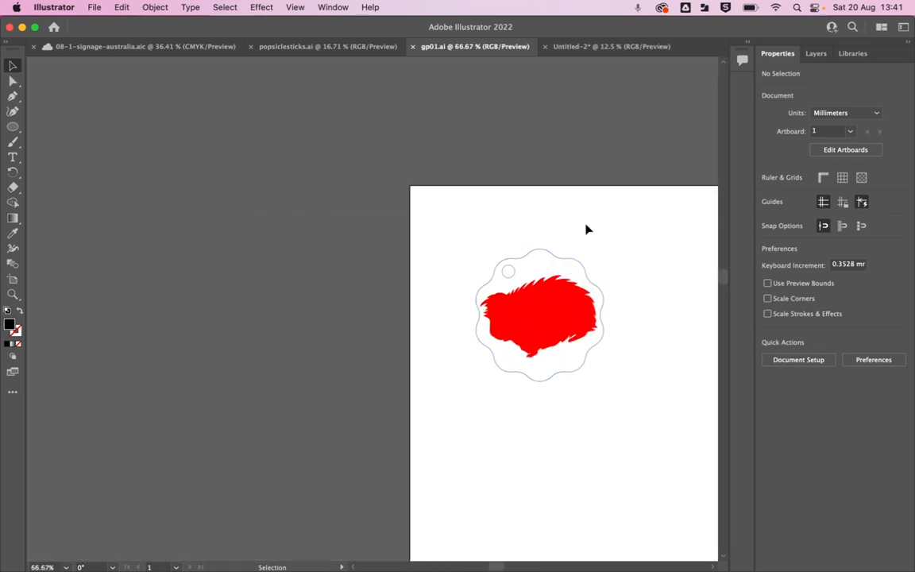
scroll(635, 298, down, 1)
drag(602, 286, 2, 173)
scroll(381, 185, down, 1)
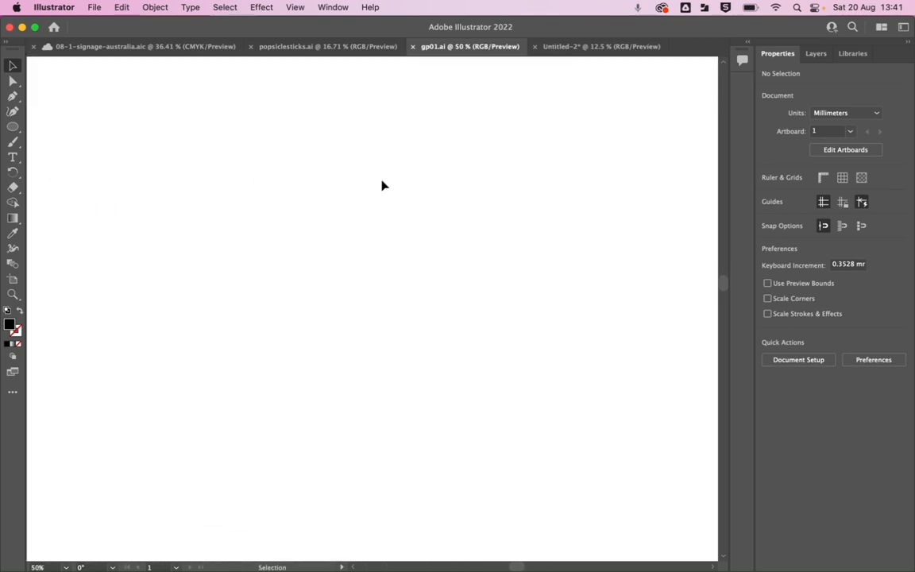
scroll(381, 185, down, 5)
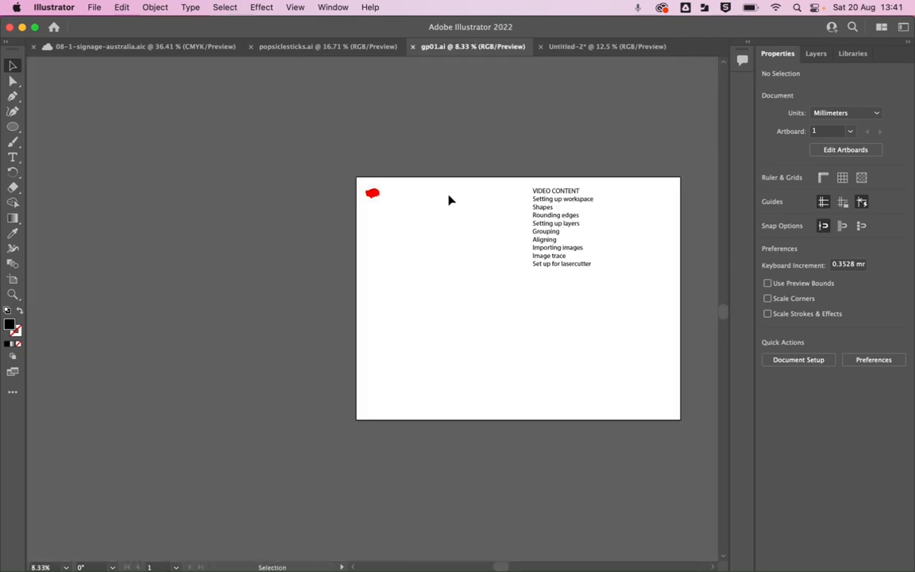
drag(582, 231, 410, 225)
scroll(410, 225, up, 2)
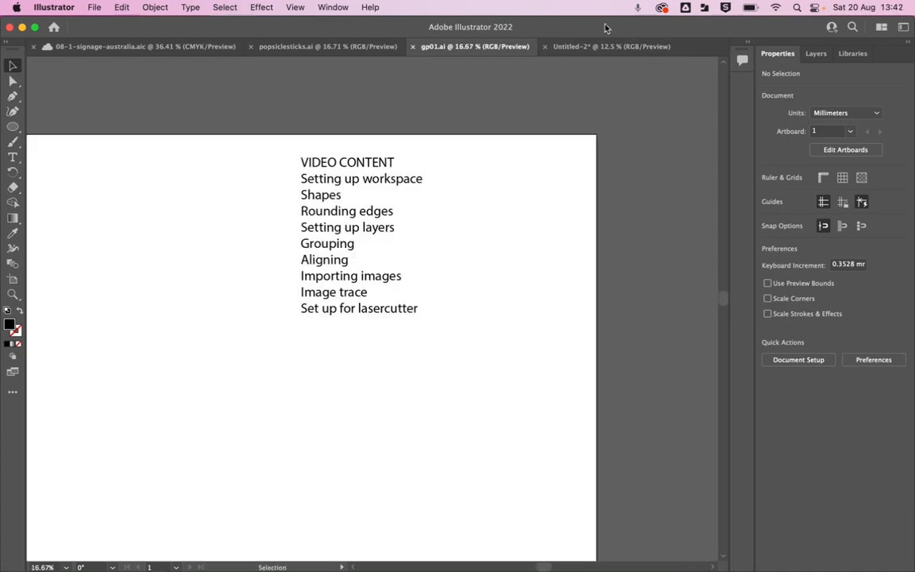
Inspect the tag's placement in the Untitled-2 document, then go back to gp01.ai.
click(596, 46)
scroll(227, 169, down, 4)
scroll(270, 185, up, 4)
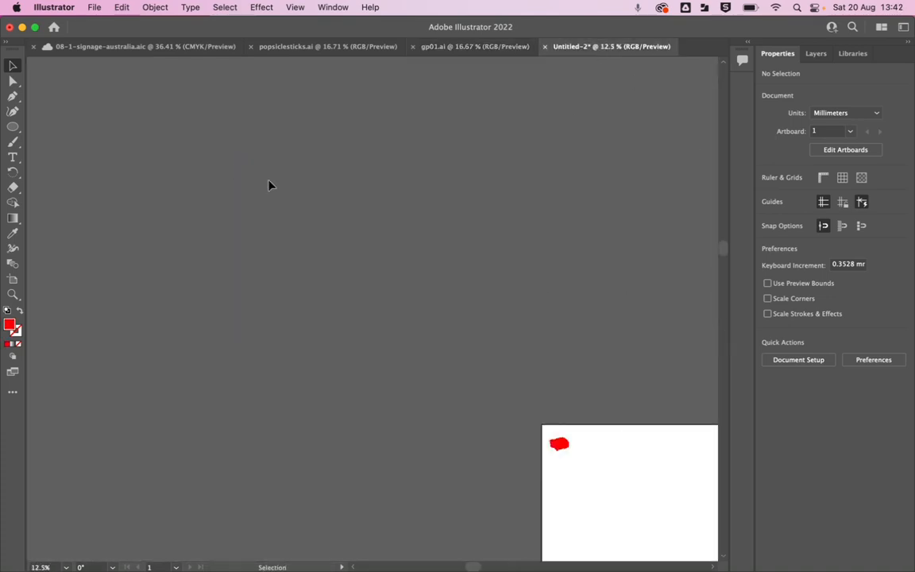
scroll(588, 399, up, 1)
scroll(555, 449, up, 1)
drag(543, 473, 301, 232)
scroll(315, 113, down, 1)
scroll(262, 188, up, 3)
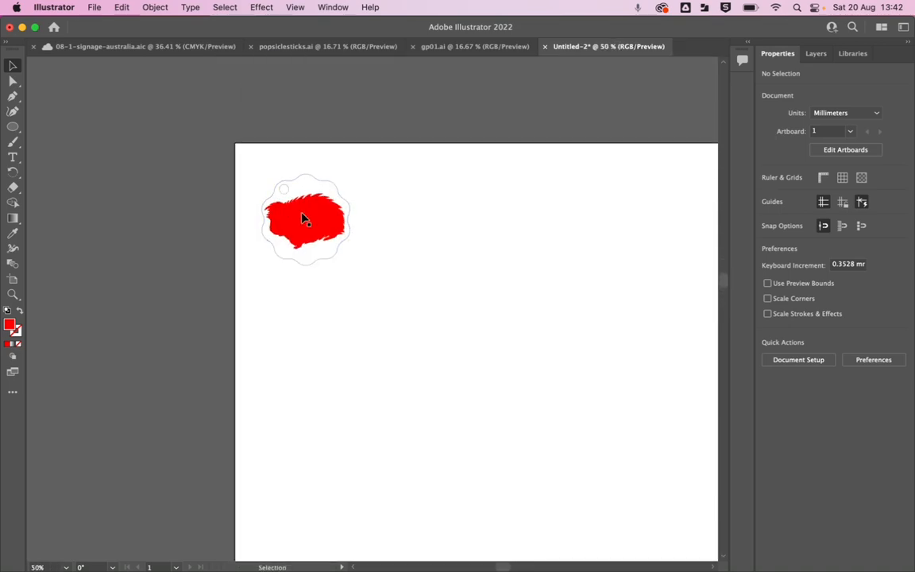
click(474, 47)
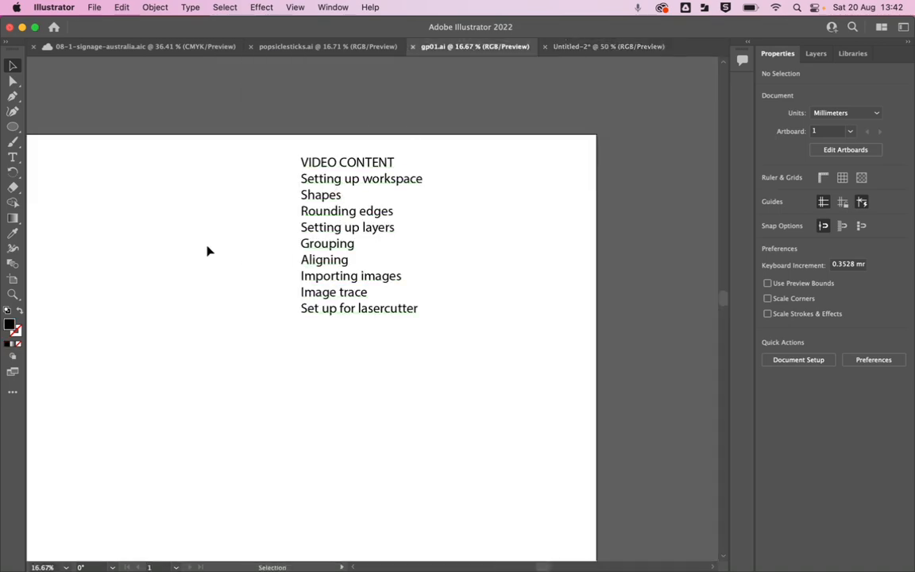
Check the layer list in gp01.ai, then switch to the Untitled-2 document and collapse its etch and cut layers.
mouse_move(208, 251)
mouse_down()
mouse_move(204, 243)
mouse_move(404, 253)
mouse_move(213, 239)
mouse_up()
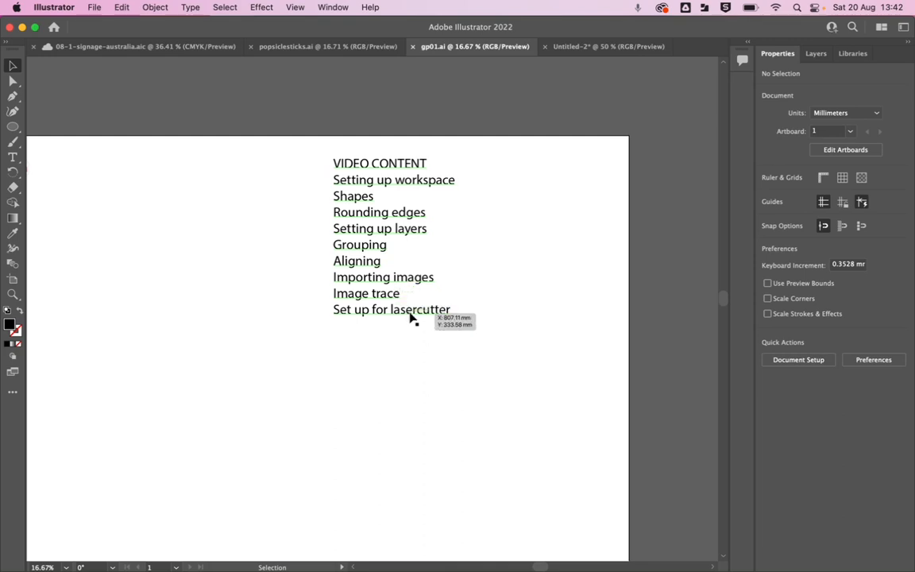
click(816, 53)
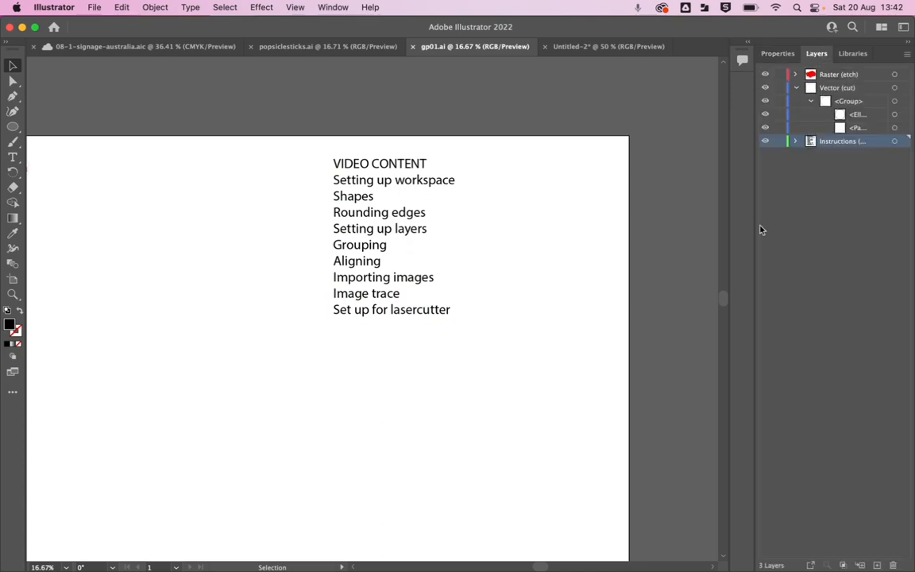
click(582, 48)
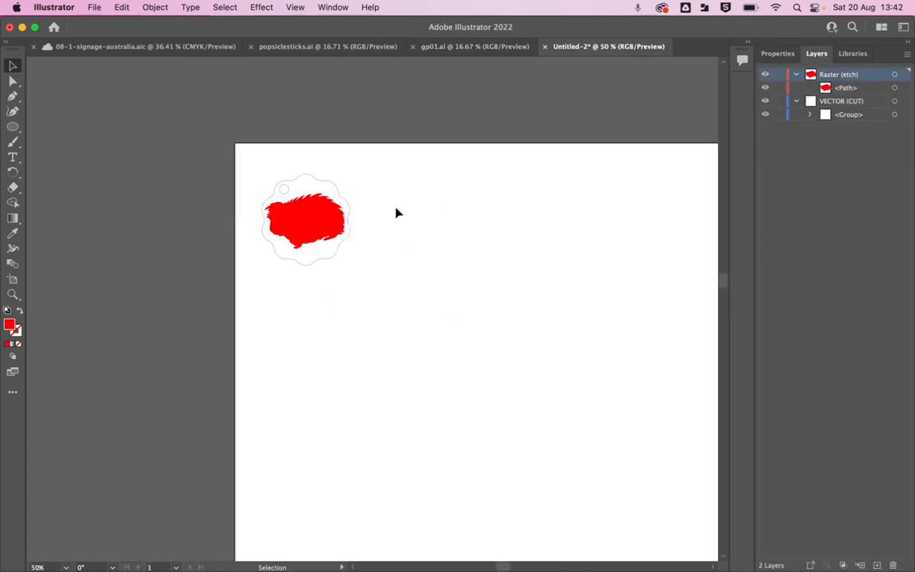
click(796, 75)
click(796, 89)
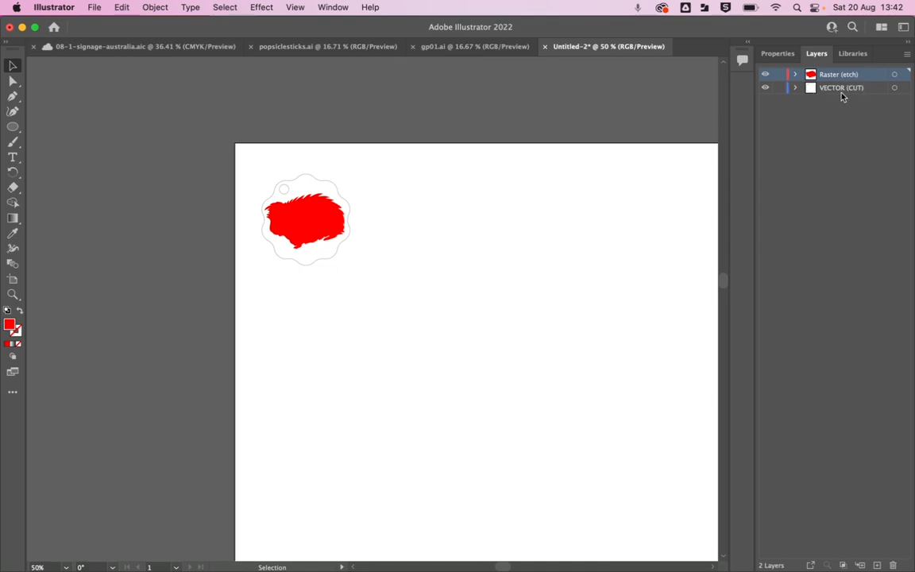
Rename the layer below Raster (etch) as Vector (cut), with a space before the parenthesis.
double_click(839, 89)
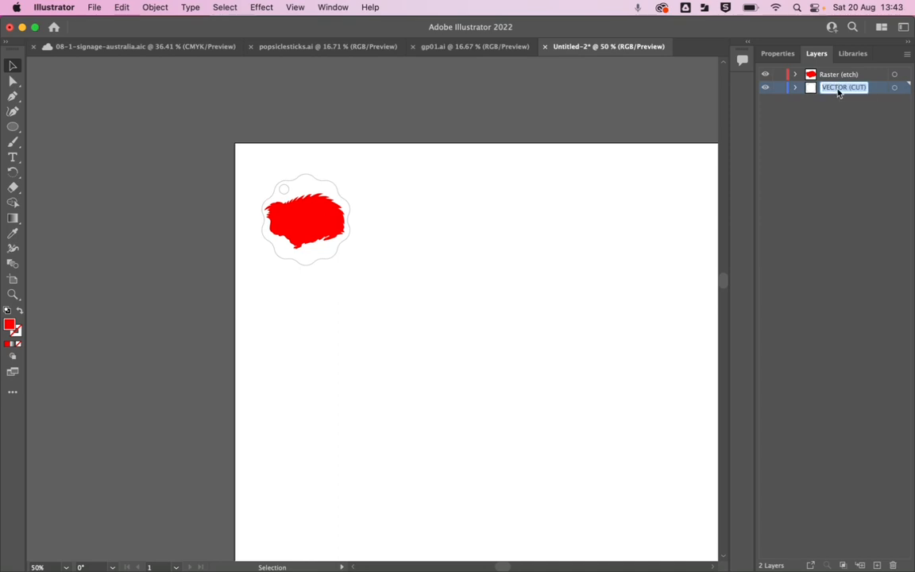
text(Vector(cut))
key(Return)
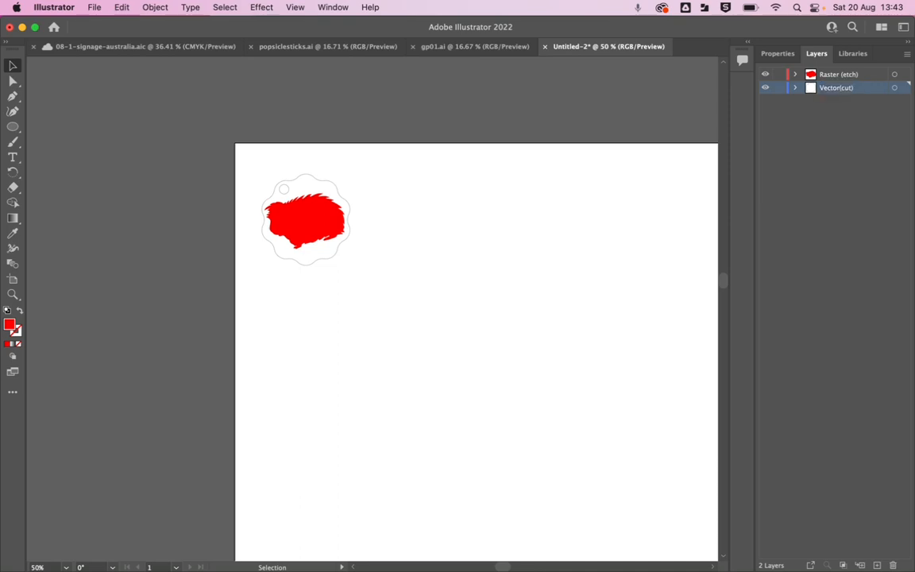
click(838, 87)
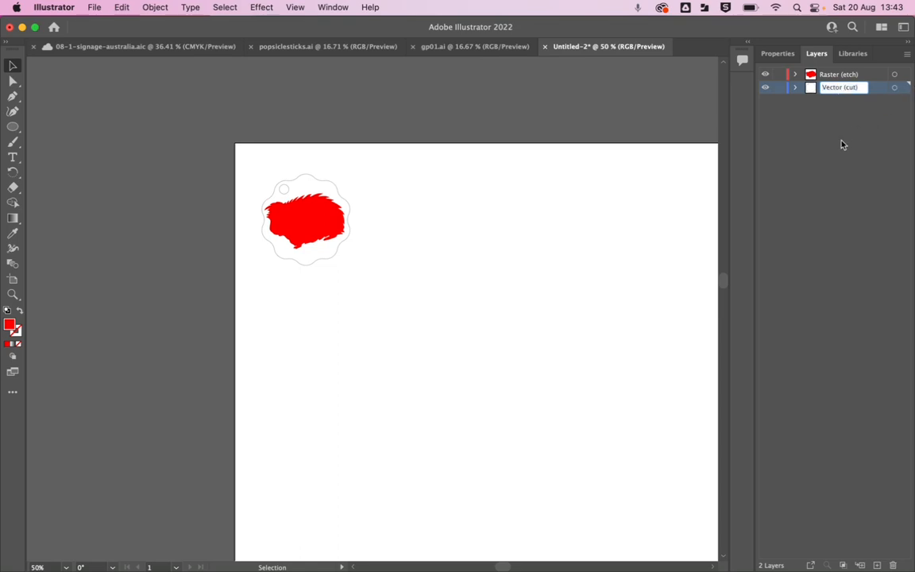
key(Return)
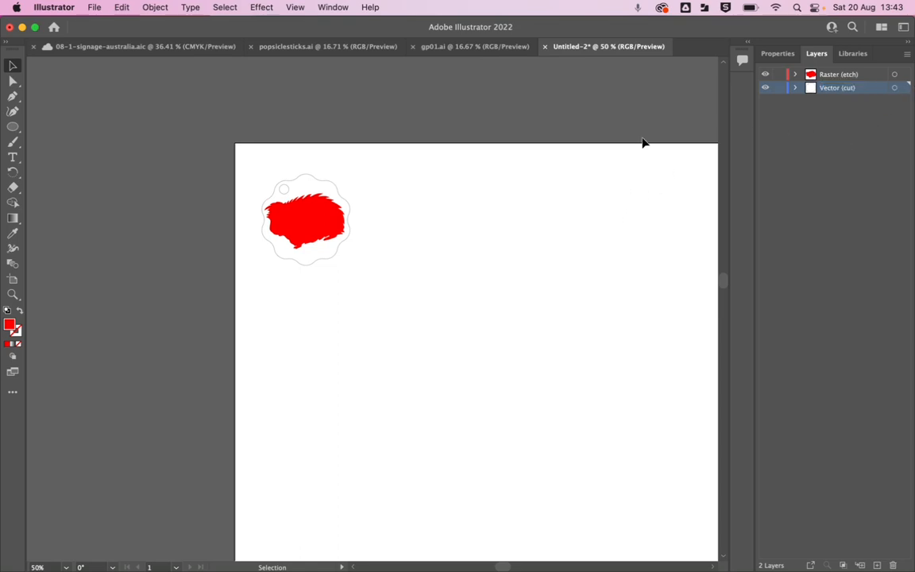